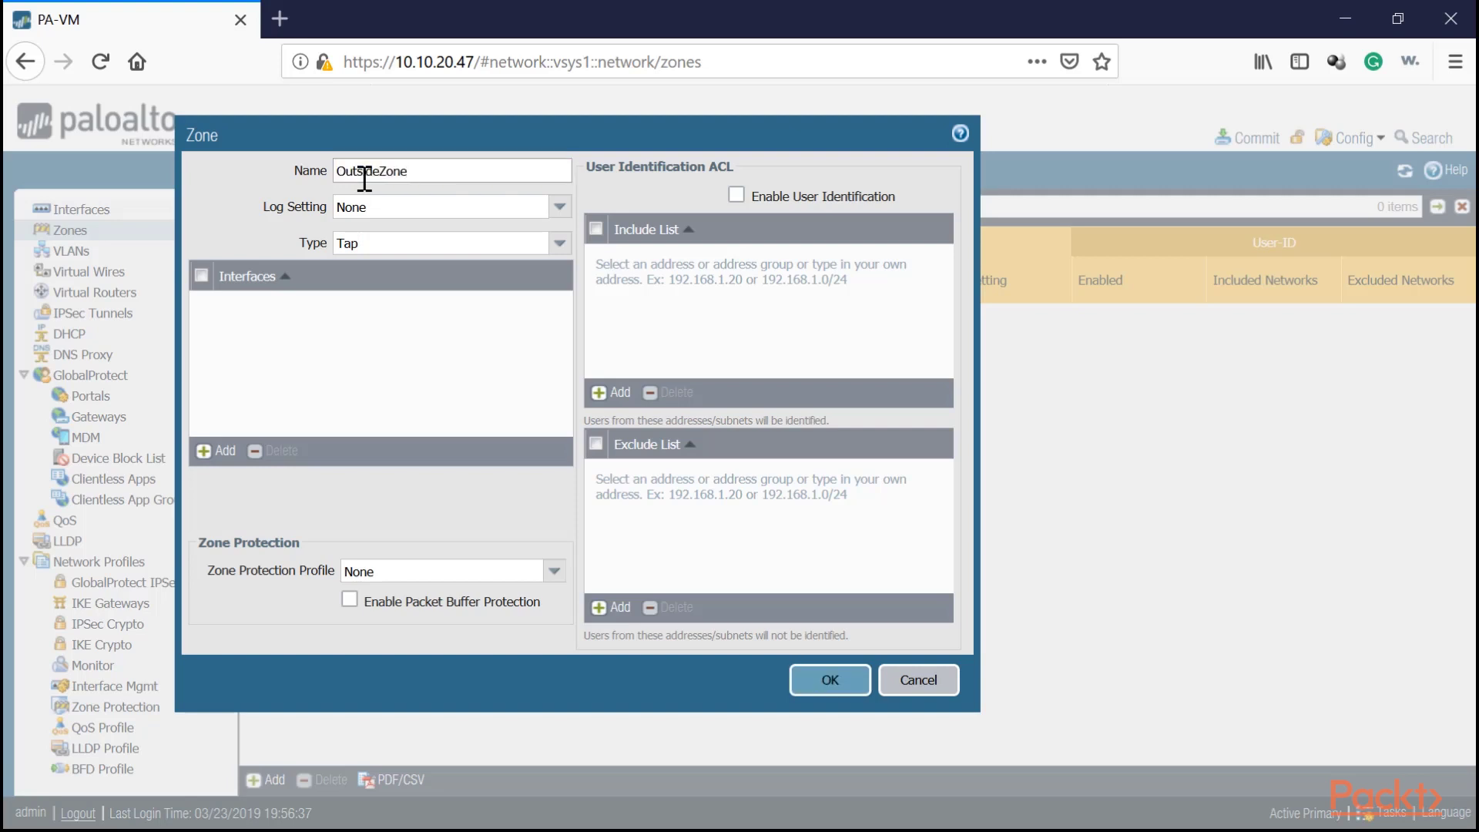
Review the available log setting and zone type options for the new zone
{"action": "left_click", "coordinate": [560, 206]}
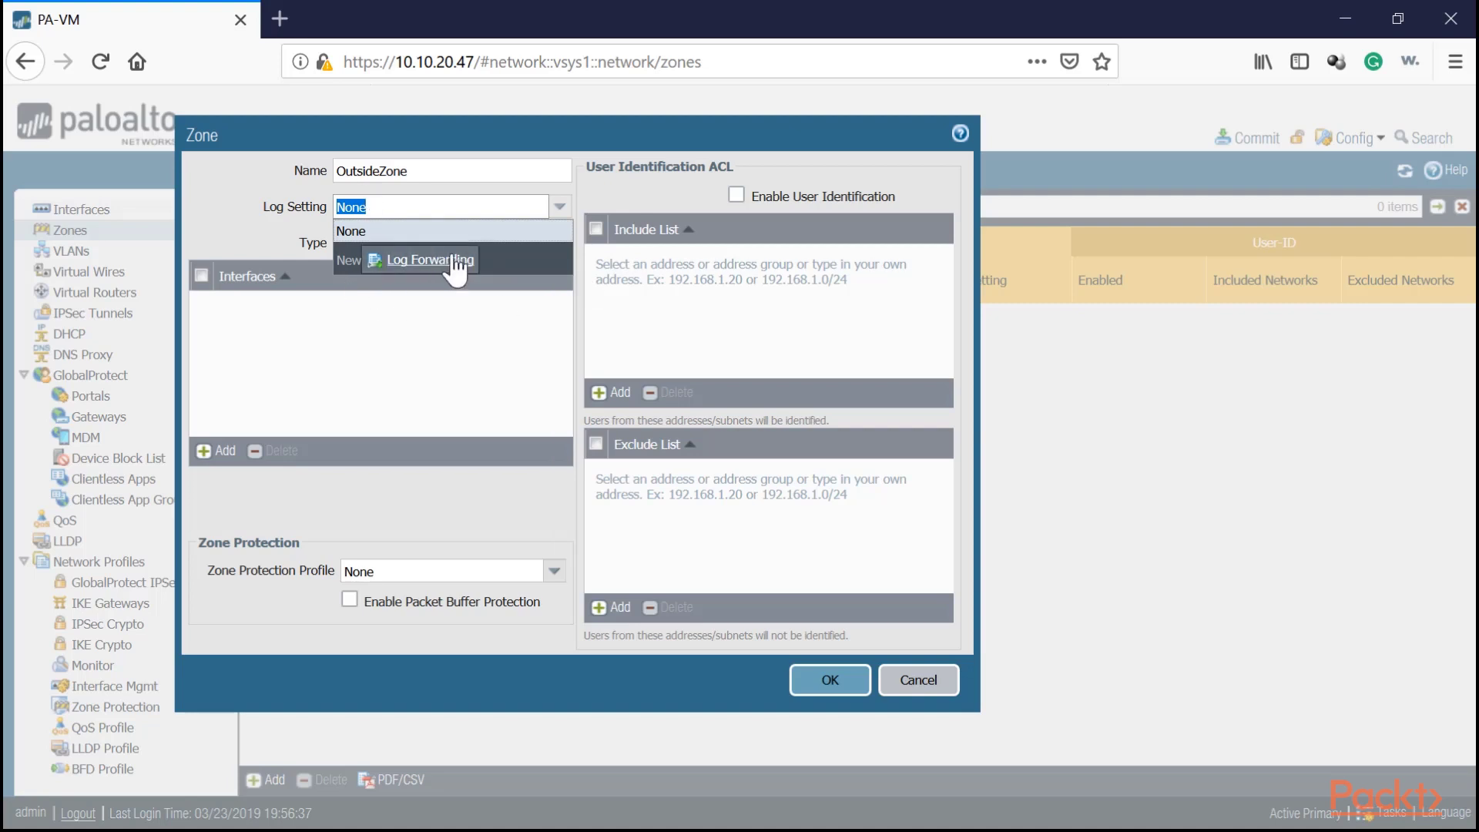
{"action": "left_click", "coordinate": [297, 223]}
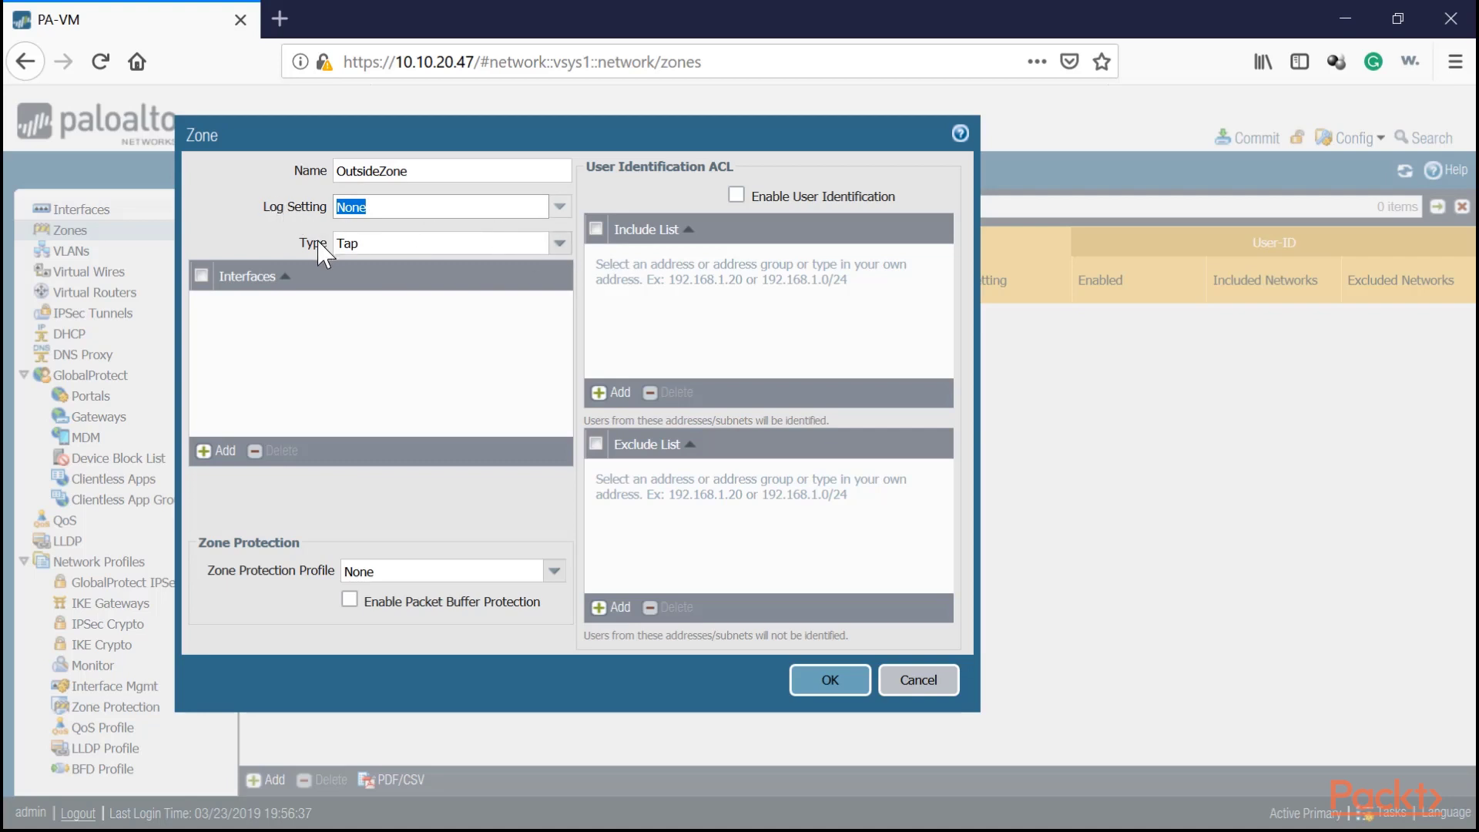
{"action": "left_click", "coordinate": [559, 243]}
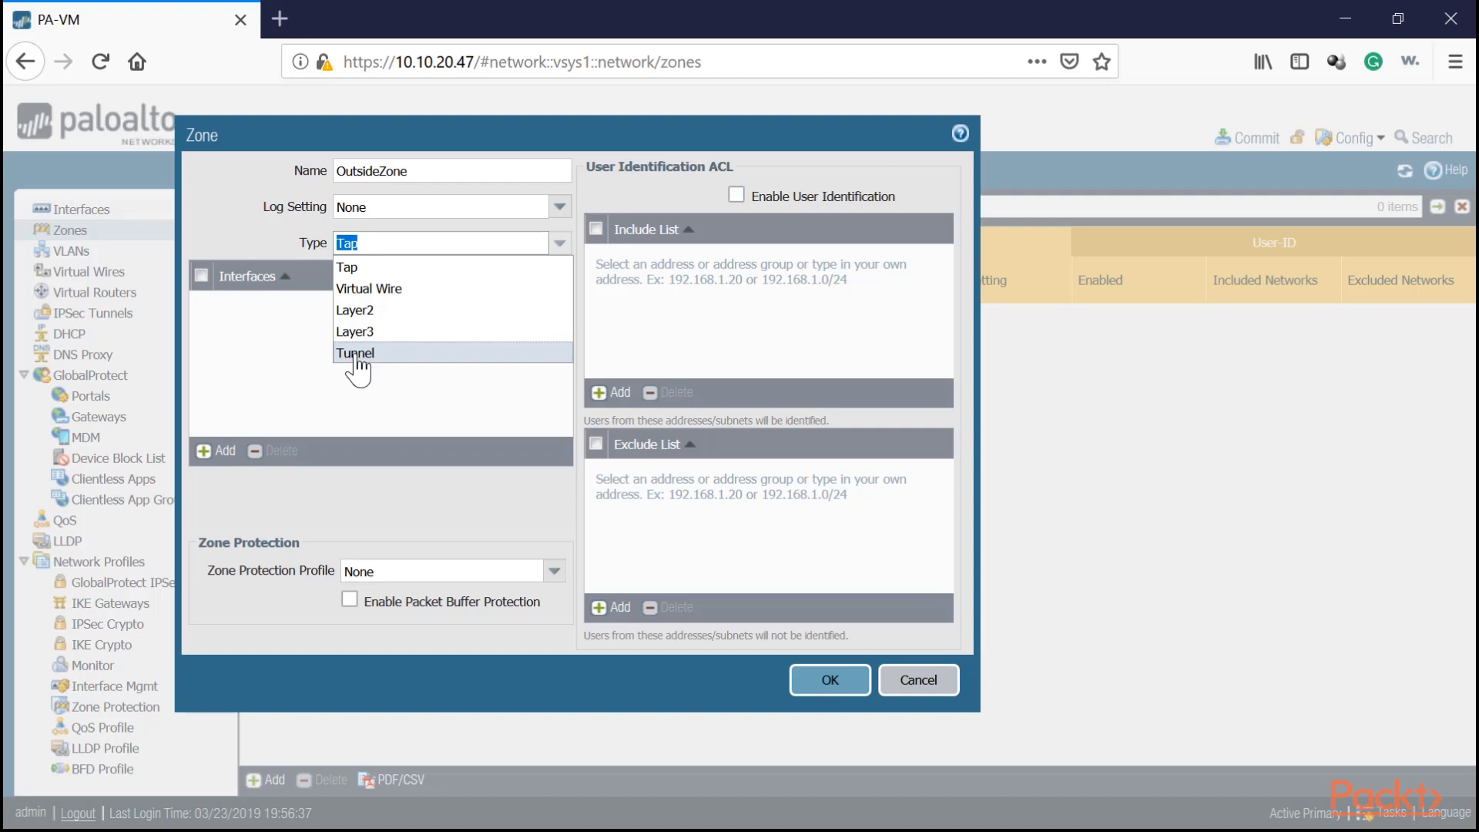
Try naming the new zone CompanyA-Zone with its type set to Tunnel
{"action": "left_click", "coordinate": [416, 170]}
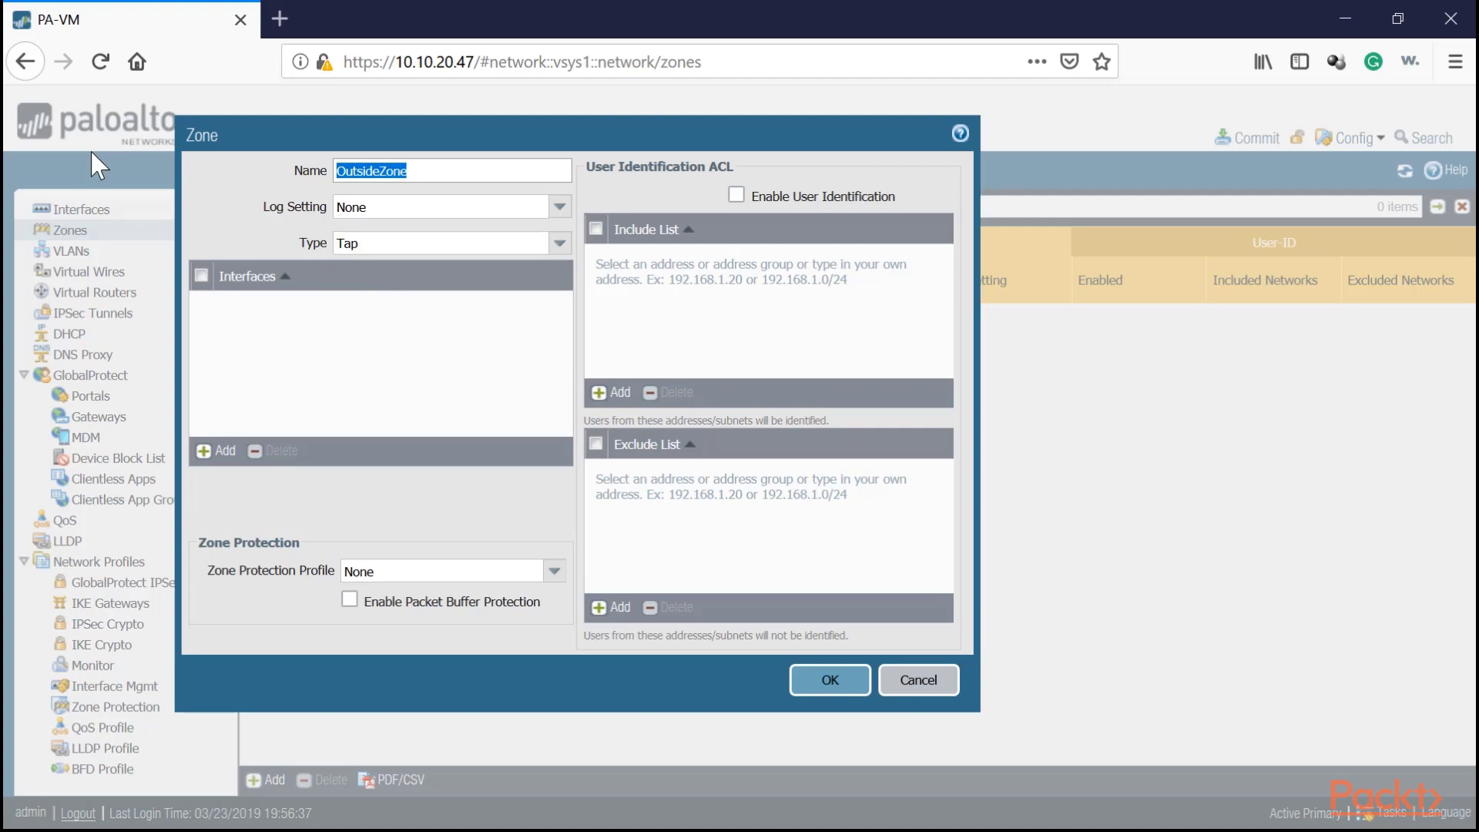
{"action": "type", "text": "Co"}
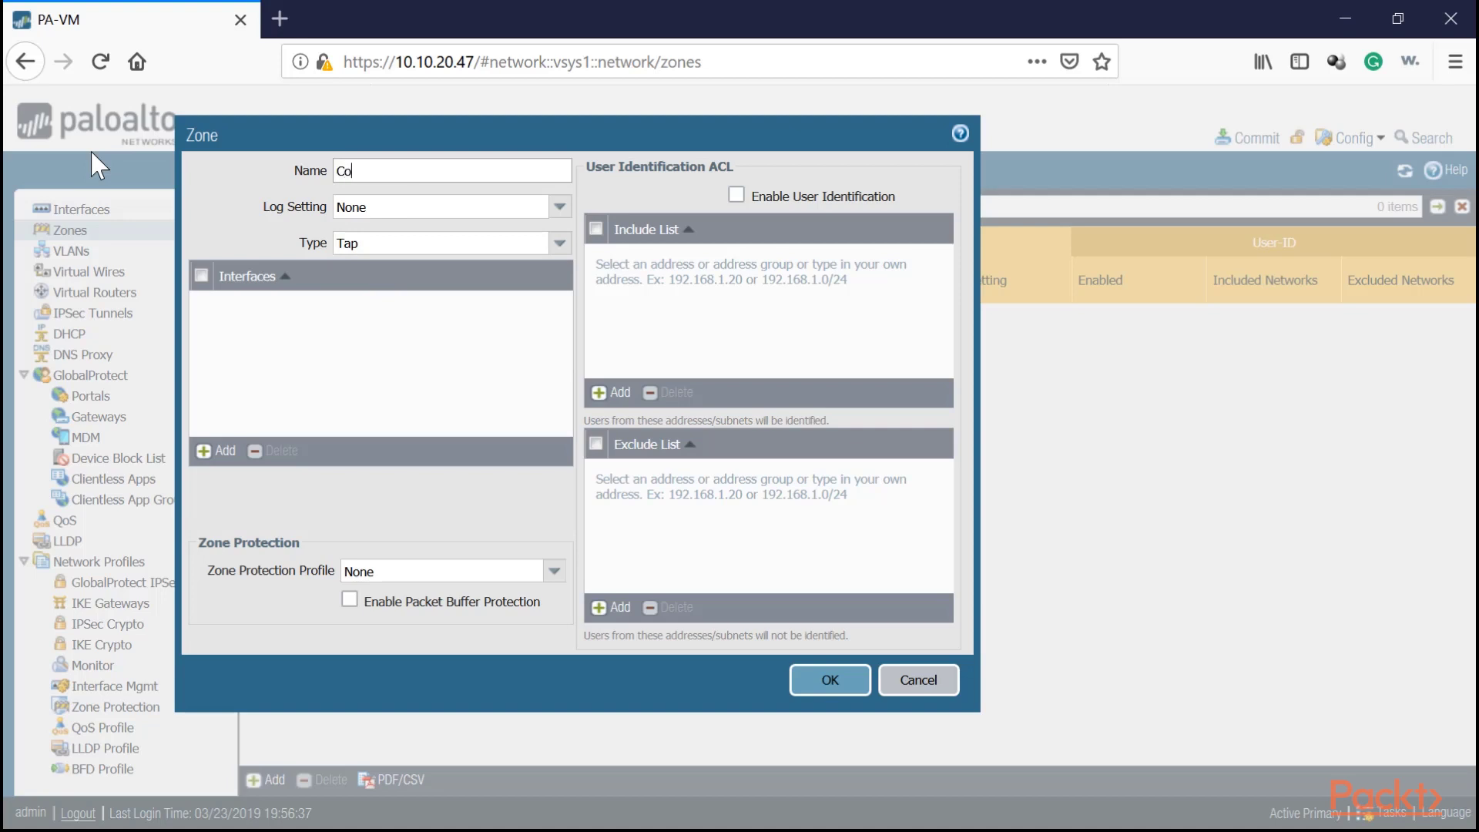
{"action": "type", "text": "mpanyA-Zone"}
{"action": "left_click", "coordinate": [556, 244]}
{"action": "left_click", "coordinate": [372, 353]}
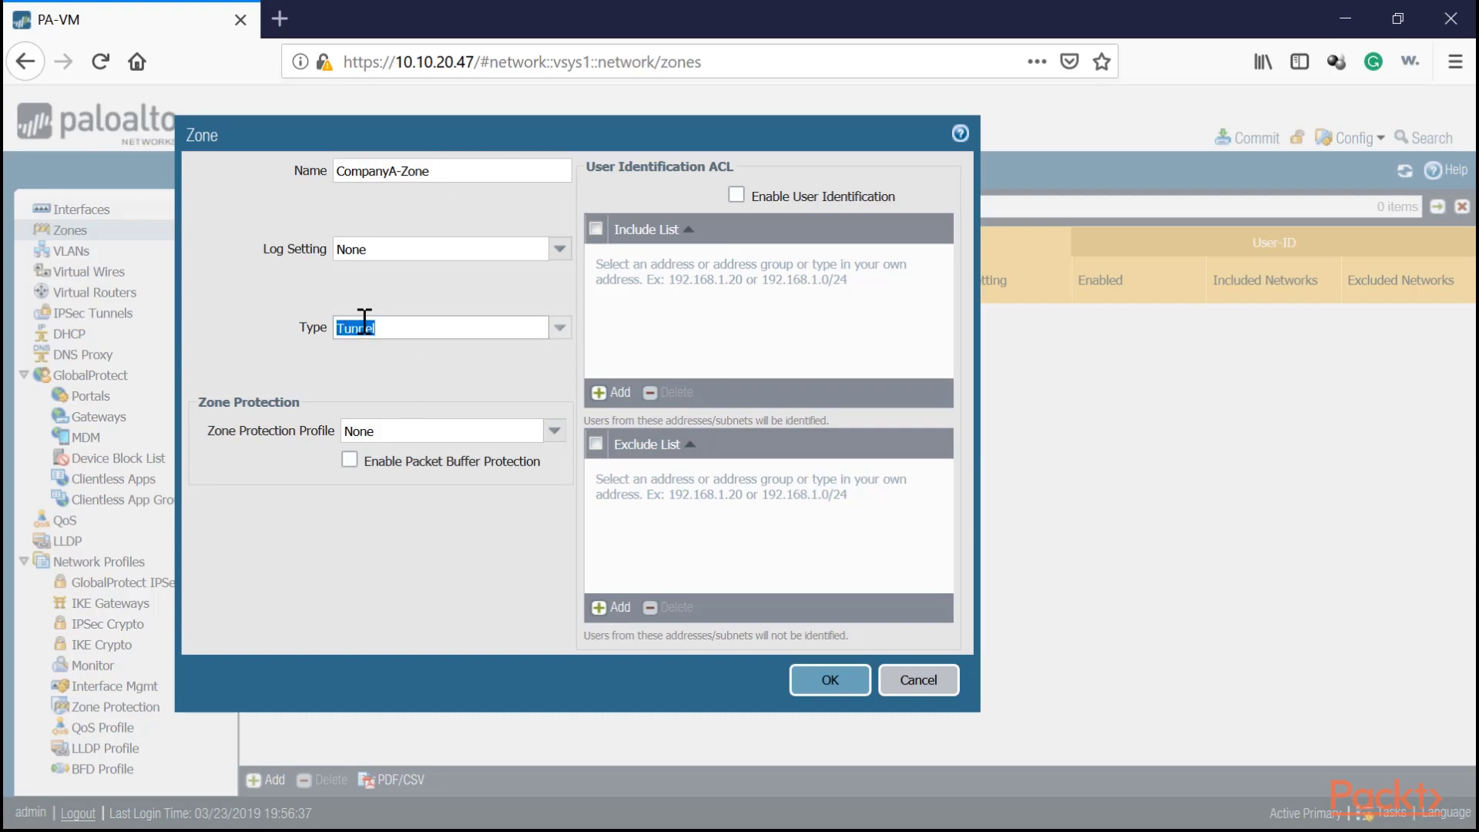
{"action": "left_click", "coordinate": [563, 328]}
Name the new zone OutsideZone, set its type to Layer3, and save it
{"action": "left_click", "coordinate": [193, 148]}
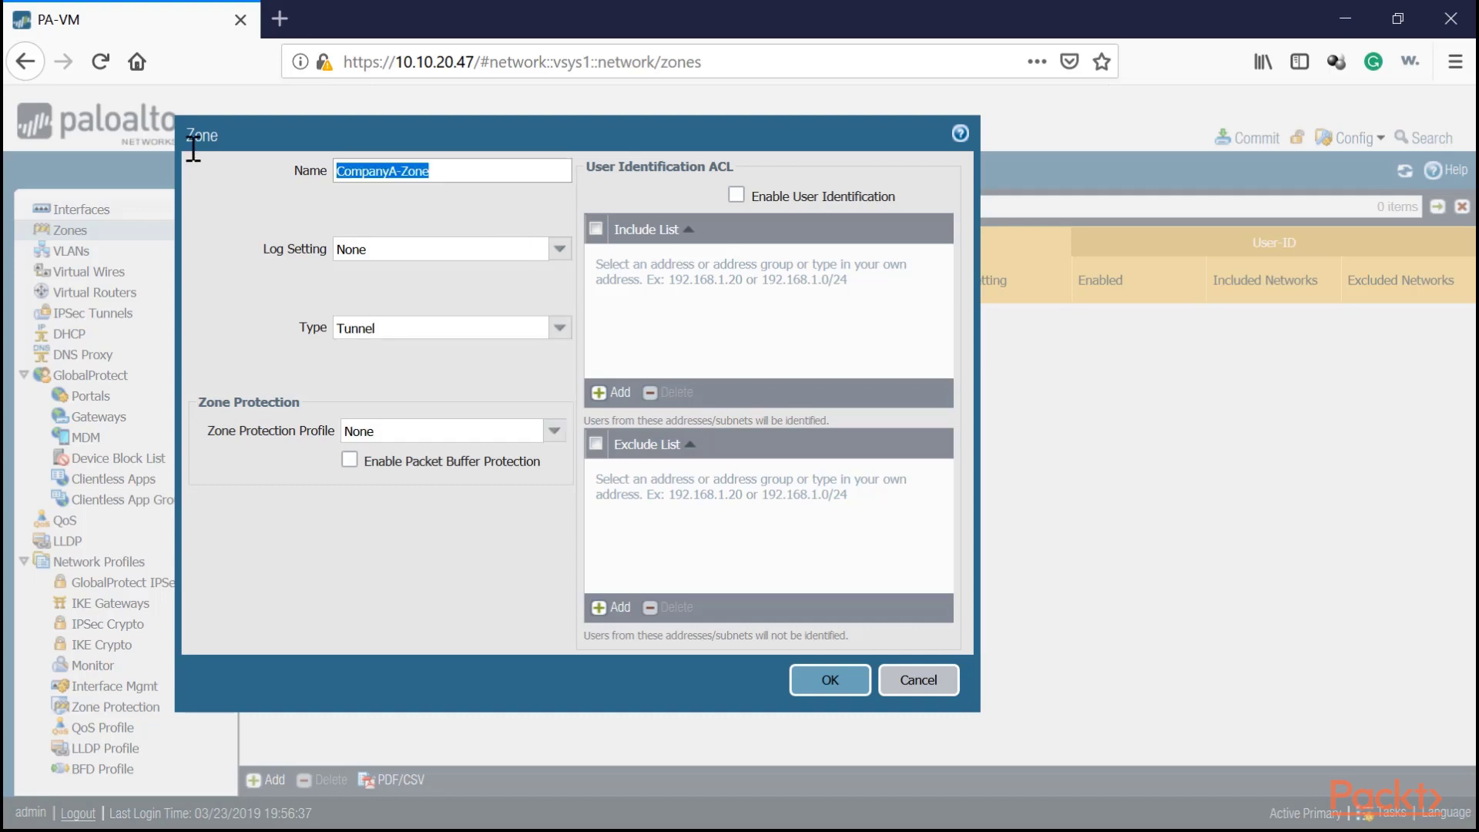
{"action": "type", "text": "OutsideZone"}
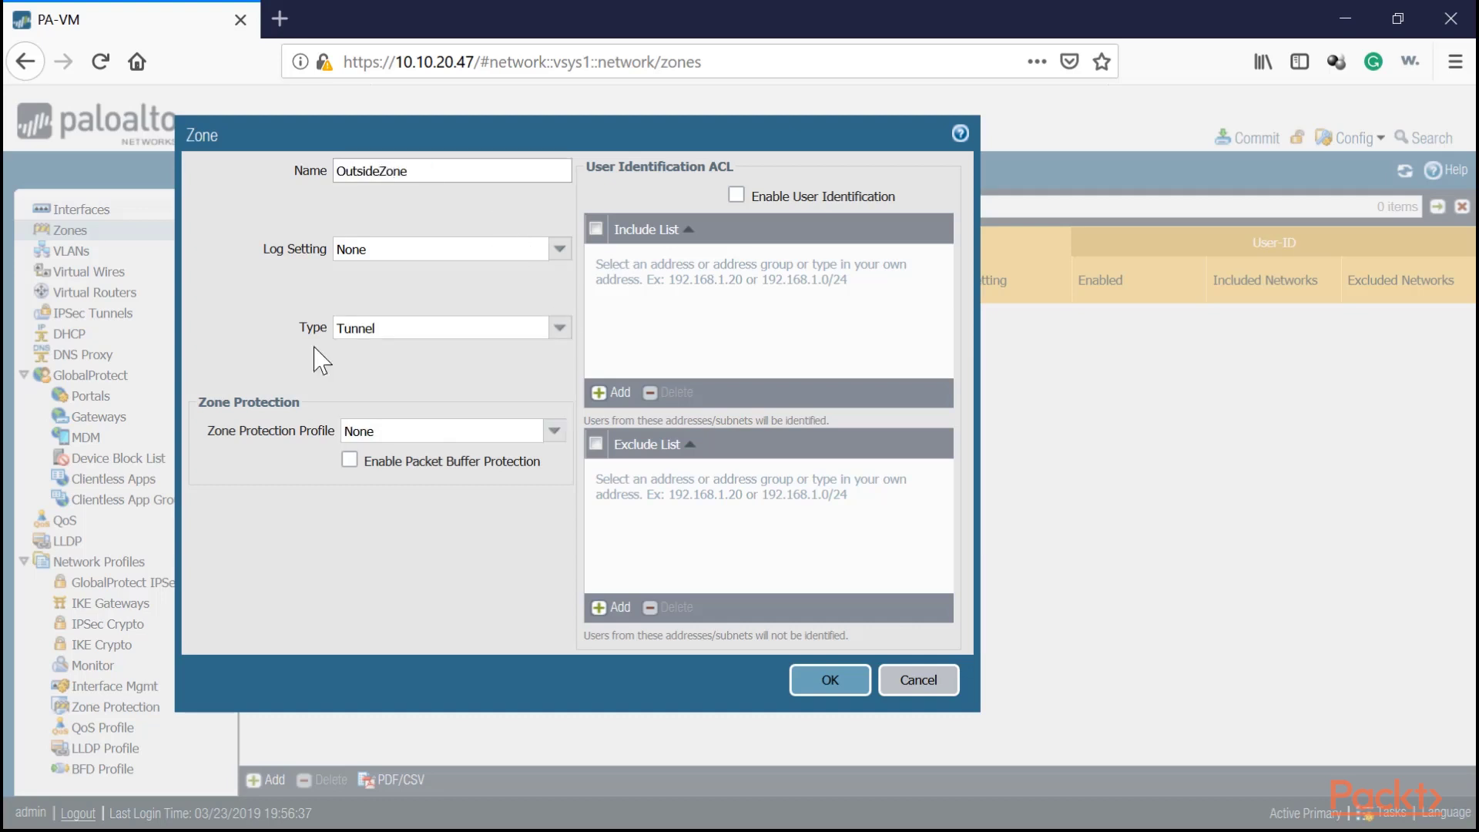
{"action": "left_click", "coordinate": [519, 326]}
{"action": "left_click", "coordinate": [372, 416]}
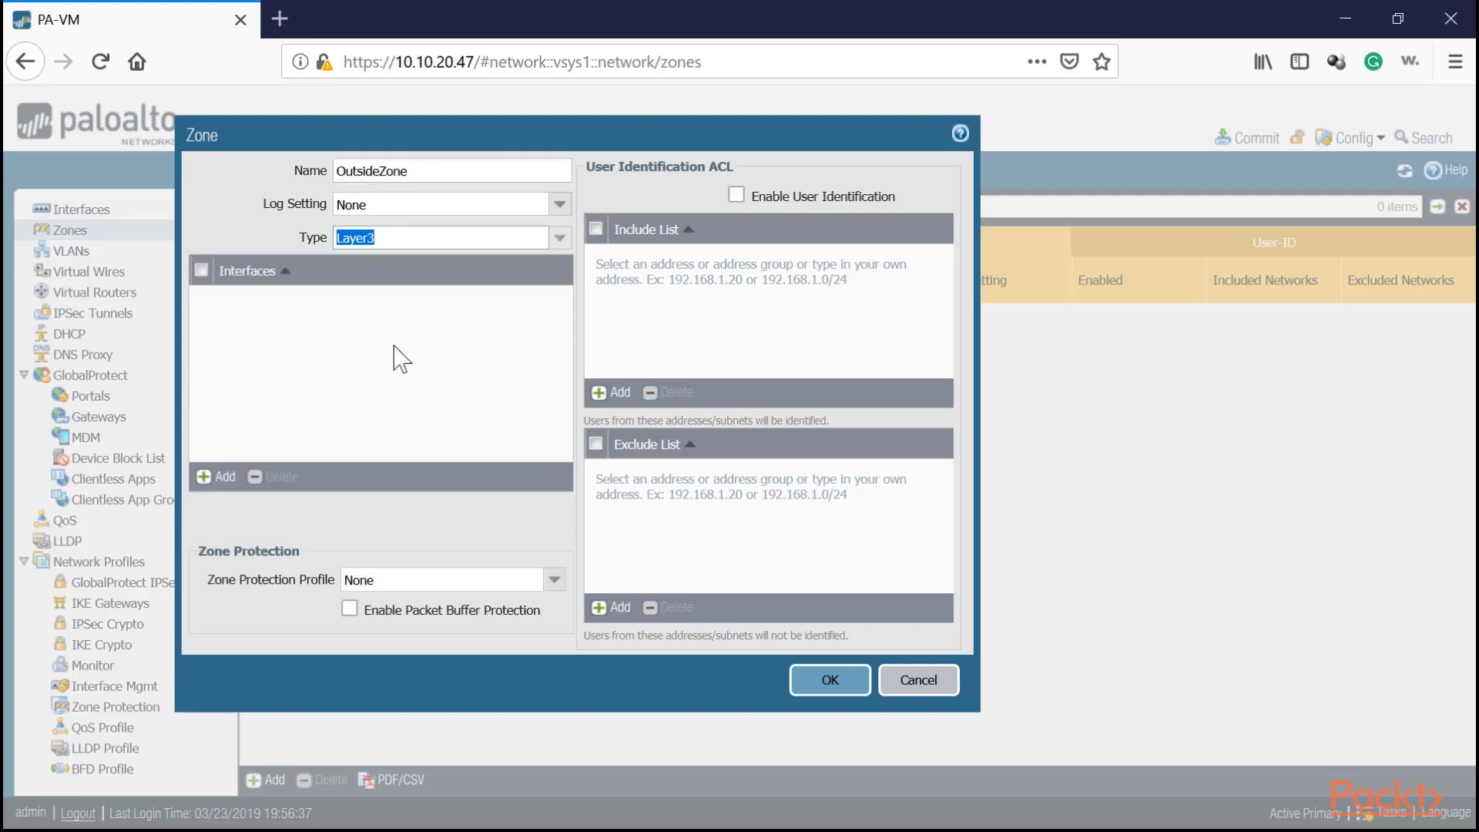
{"action": "left_click", "coordinate": [831, 681]}
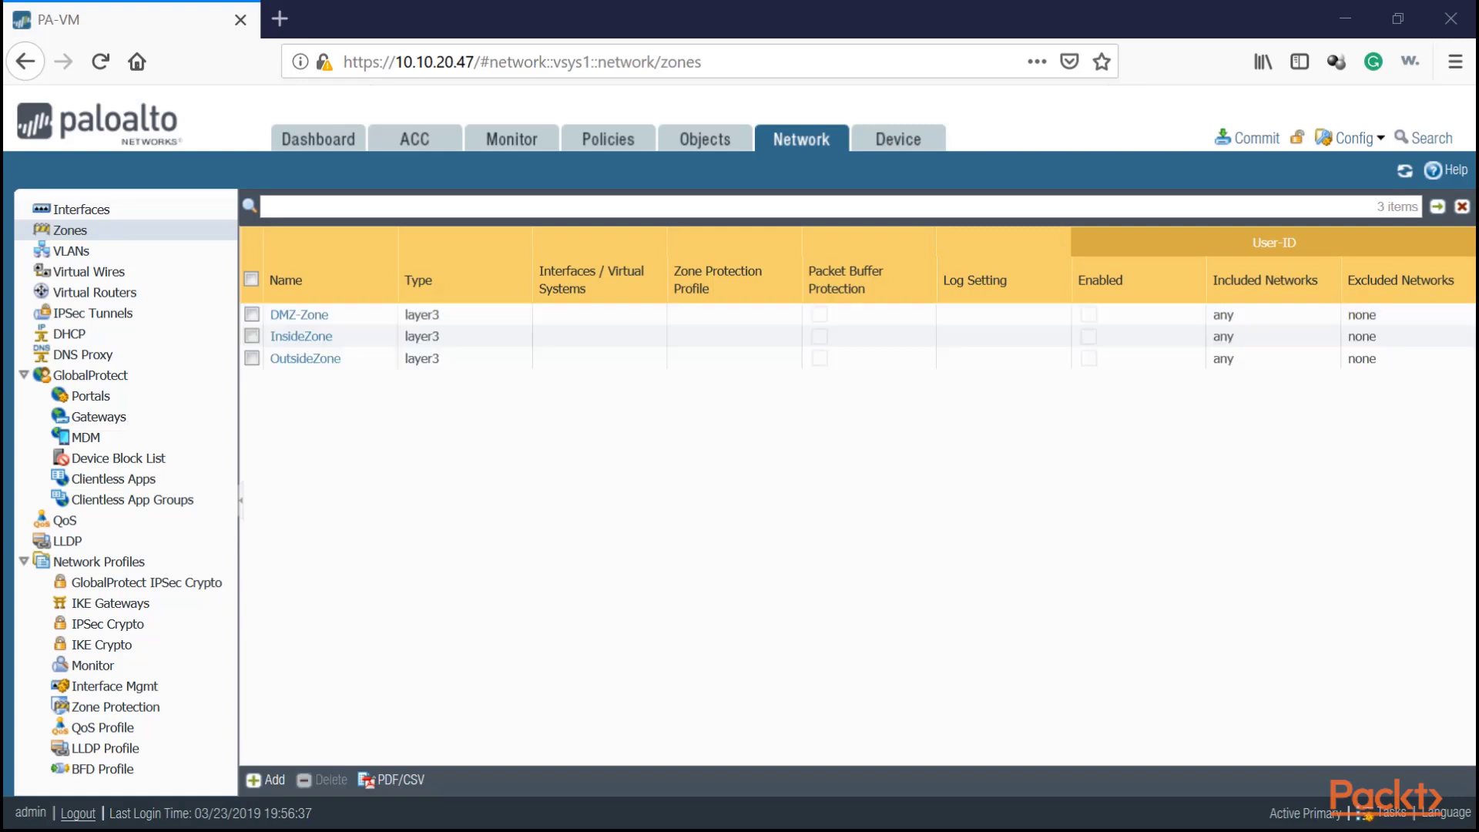
Assign the interface ethernet1/1 to OutsideZone, discard the extra empty interface row, and save the zone
{"action": "left_click", "coordinate": [304, 361]}
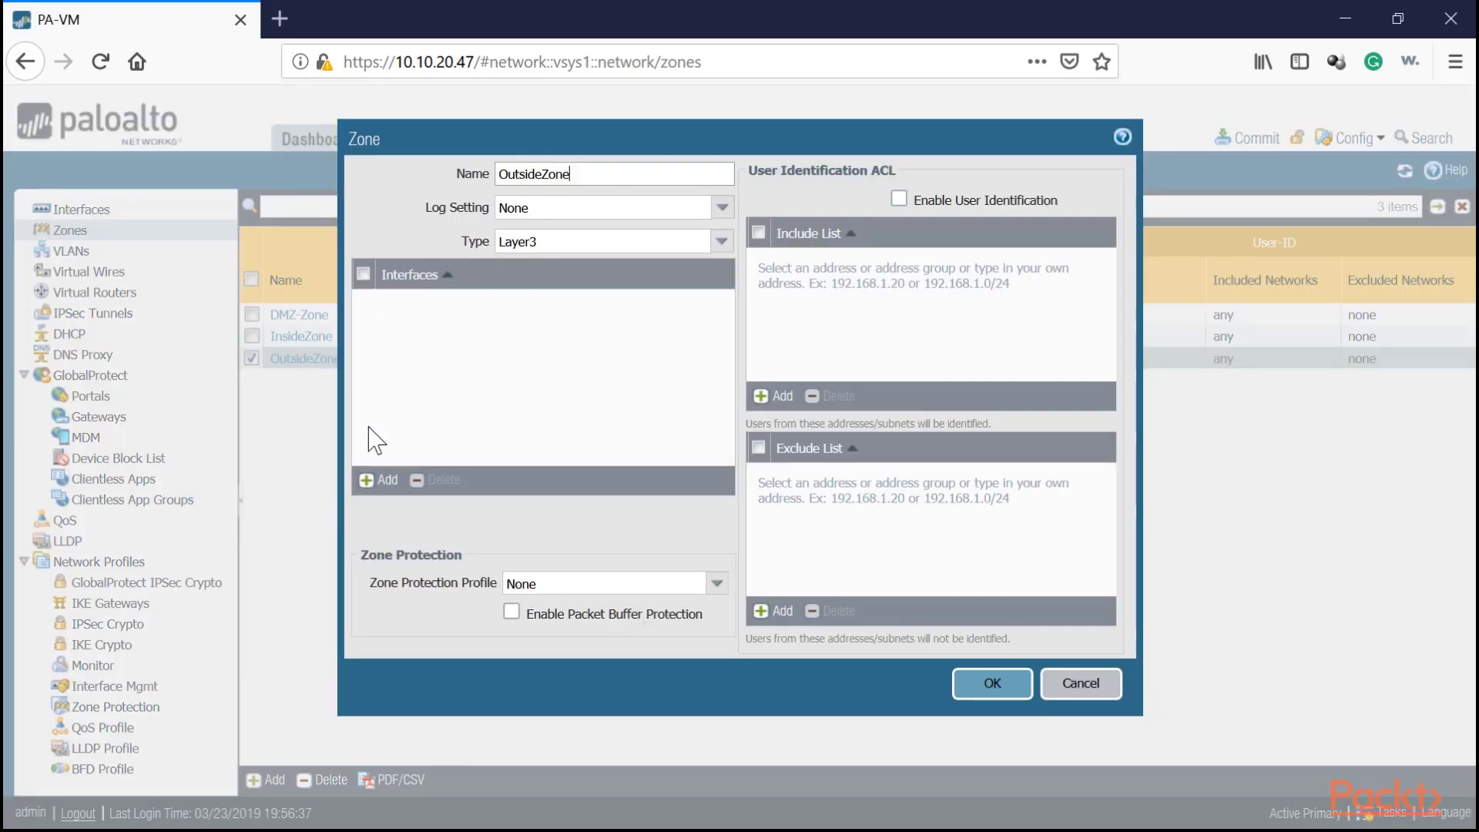
{"action": "left_click", "coordinate": [383, 481]}
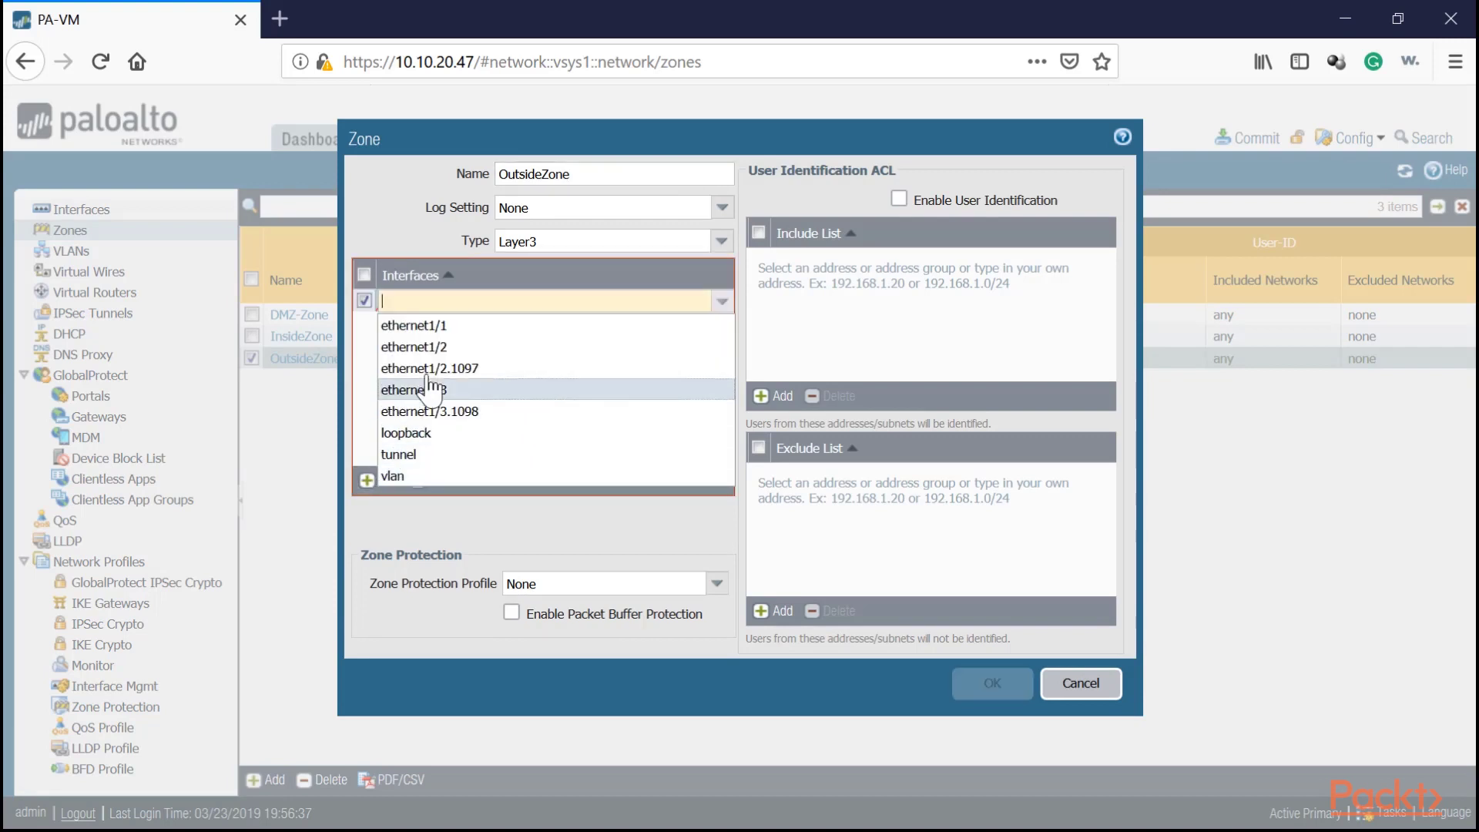
{"action": "left_click", "coordinate": [447, 327]}
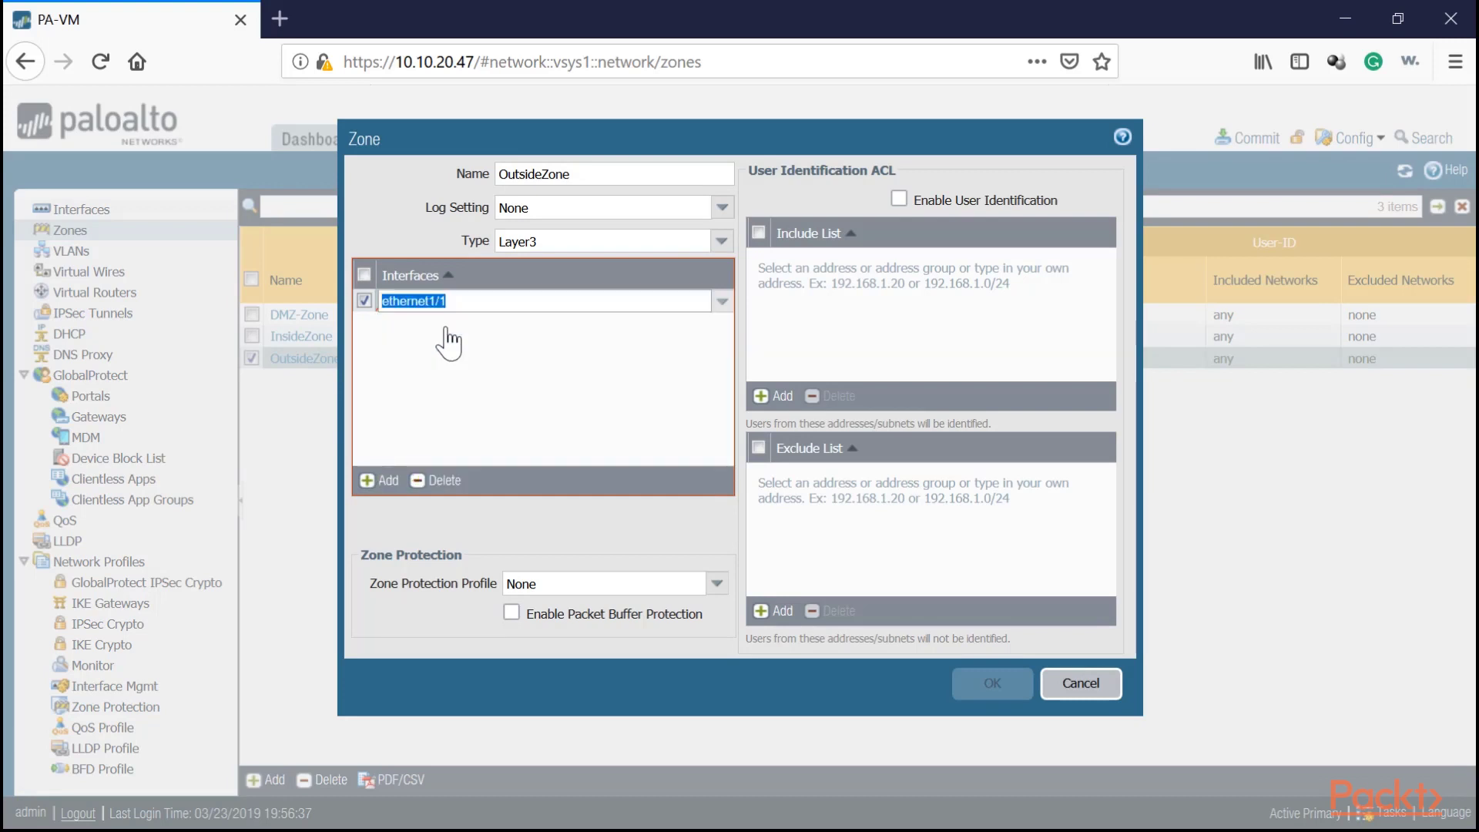
{"action": "left_click", "coordinate": [379, 480]}
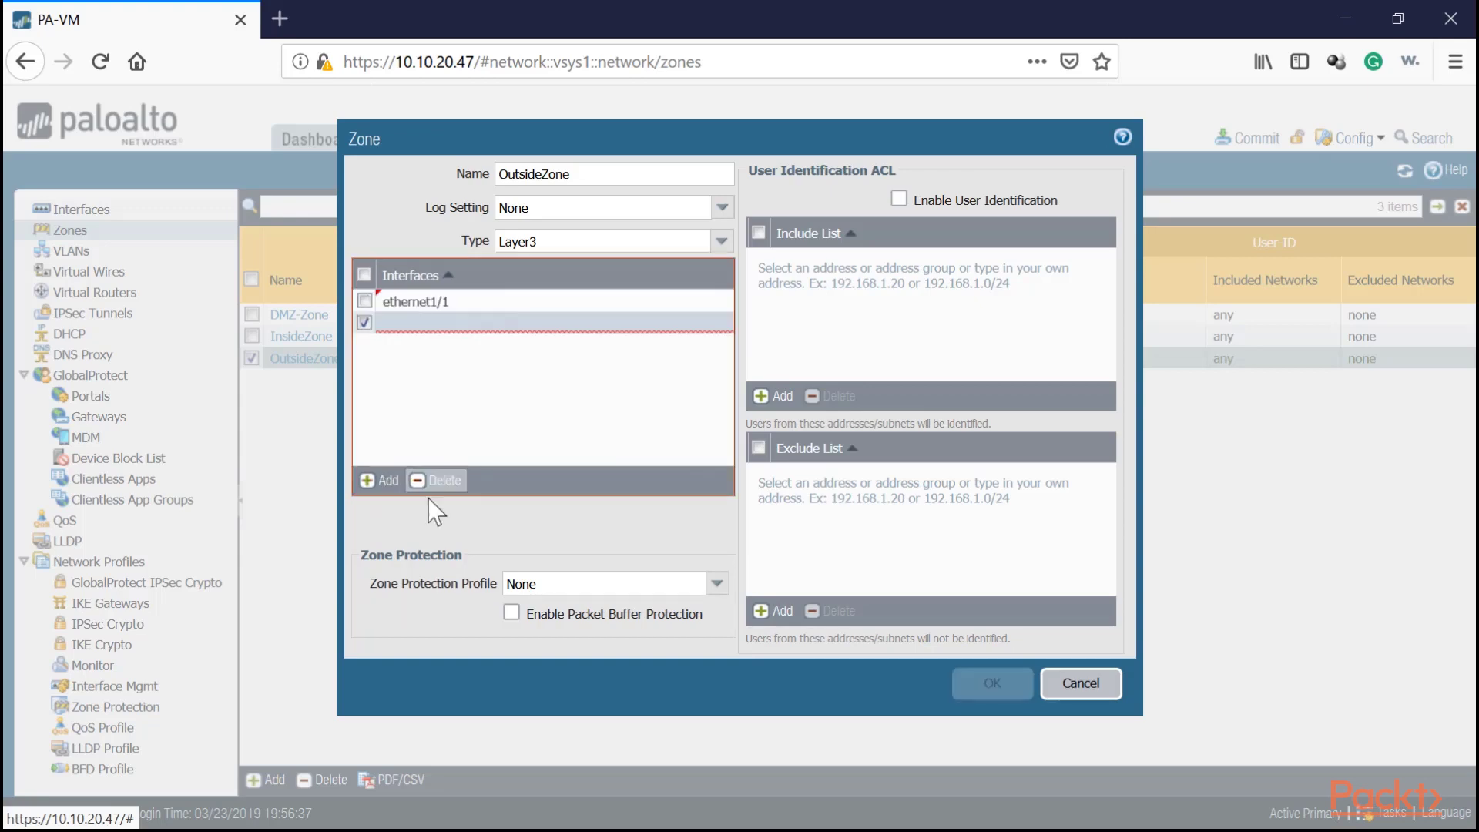
{"action": "left_click", "coordinate": [419, 406]}
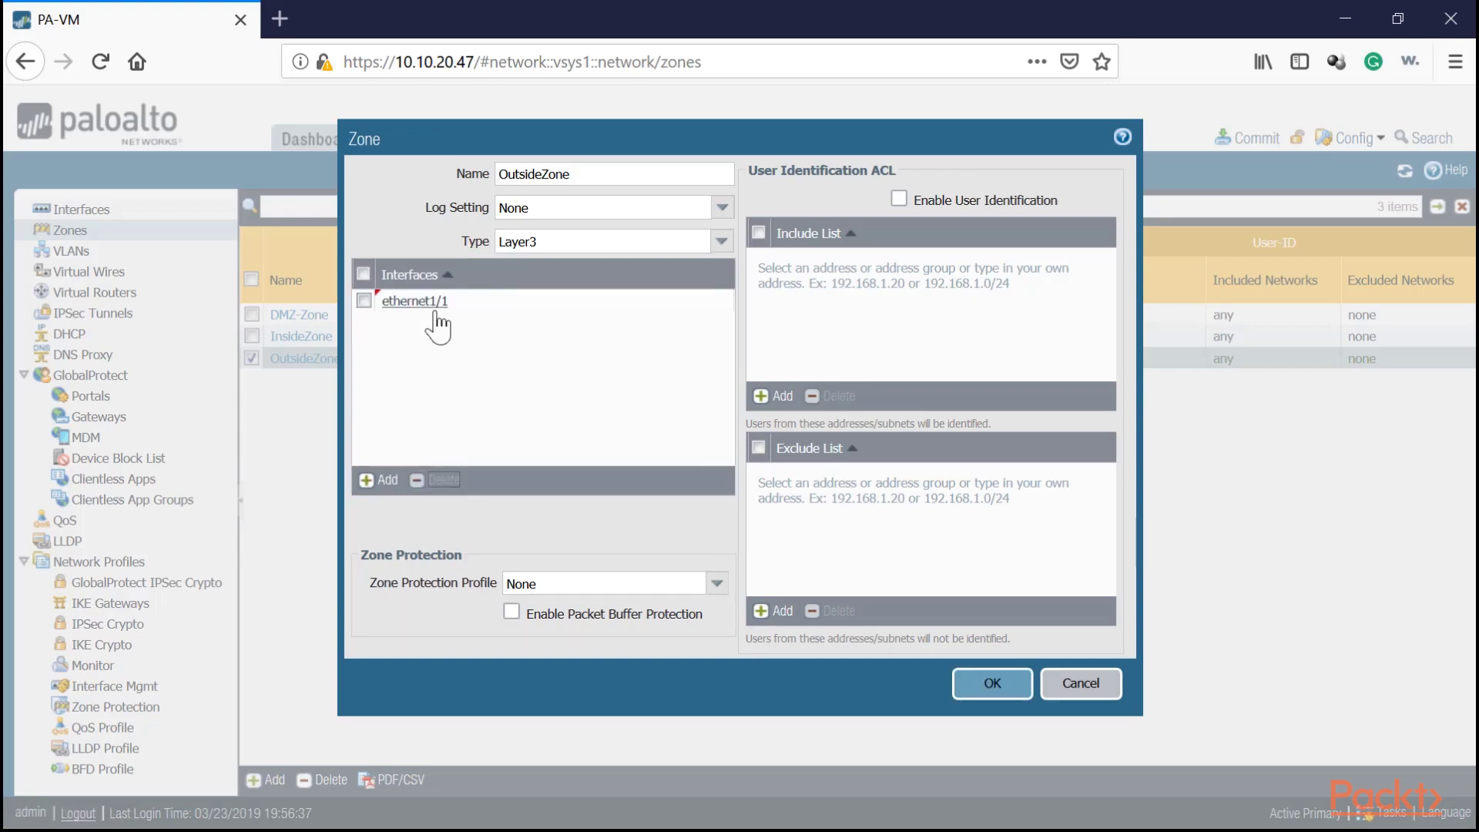
{"action": "left_click", "coordinate": [994, 680]}
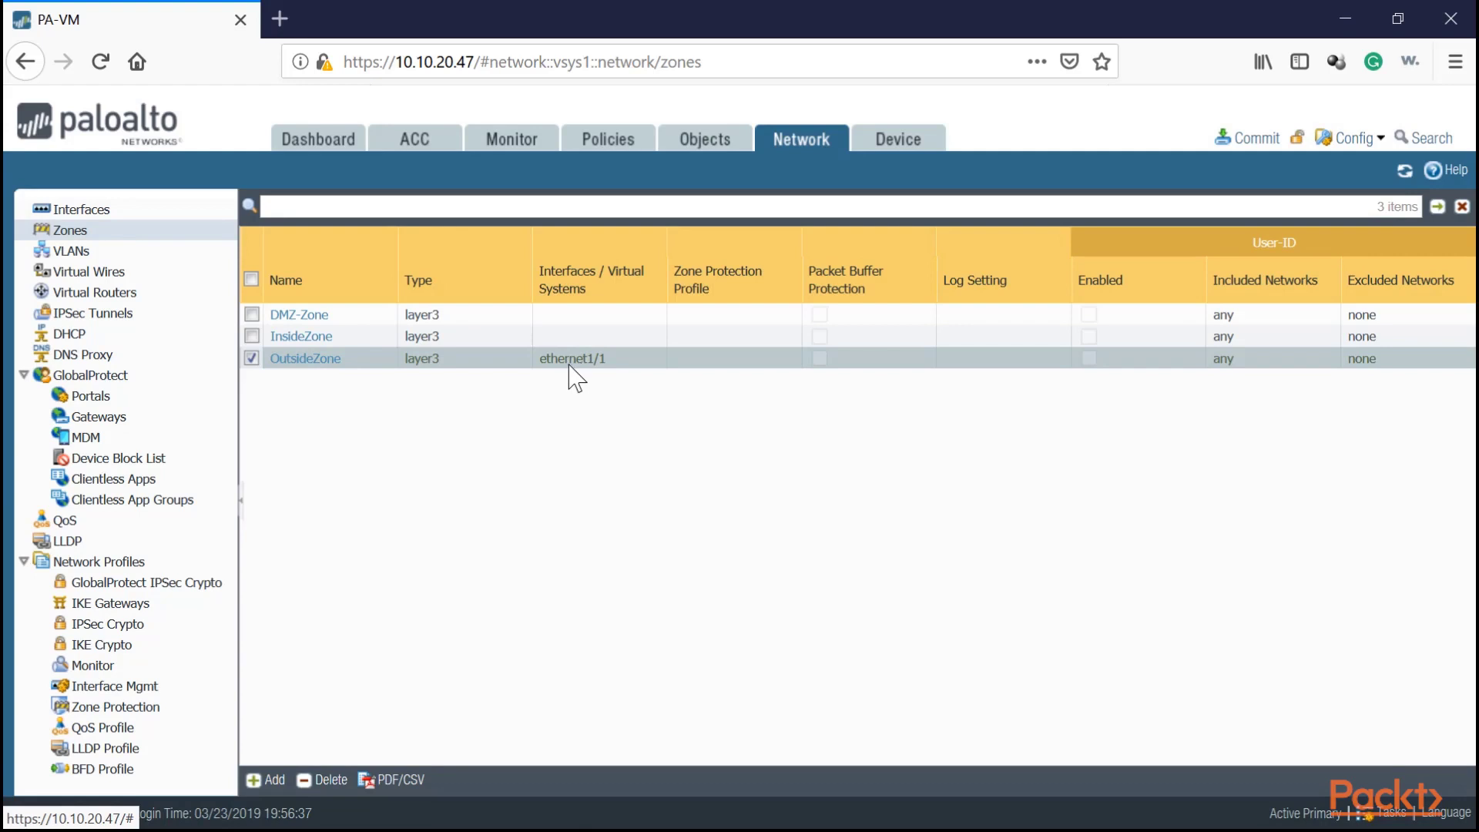
Assign the subinterface ethernet1/2.1097 to InsideZone and save the zone
{"action": "left_click", "coordinate": [308, 339]}
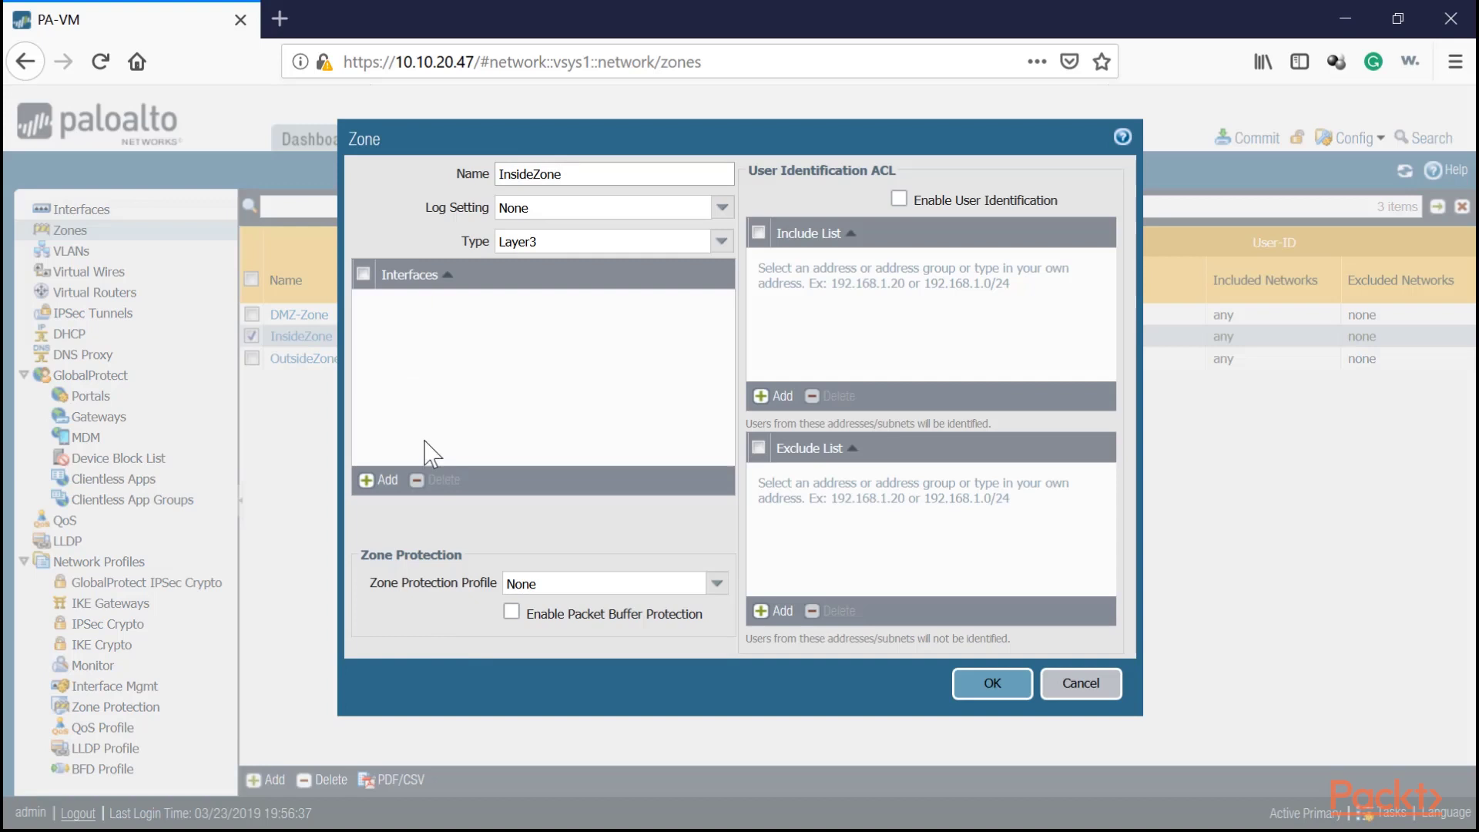
{"action": "left_click", "coordinate": [369, 479]}
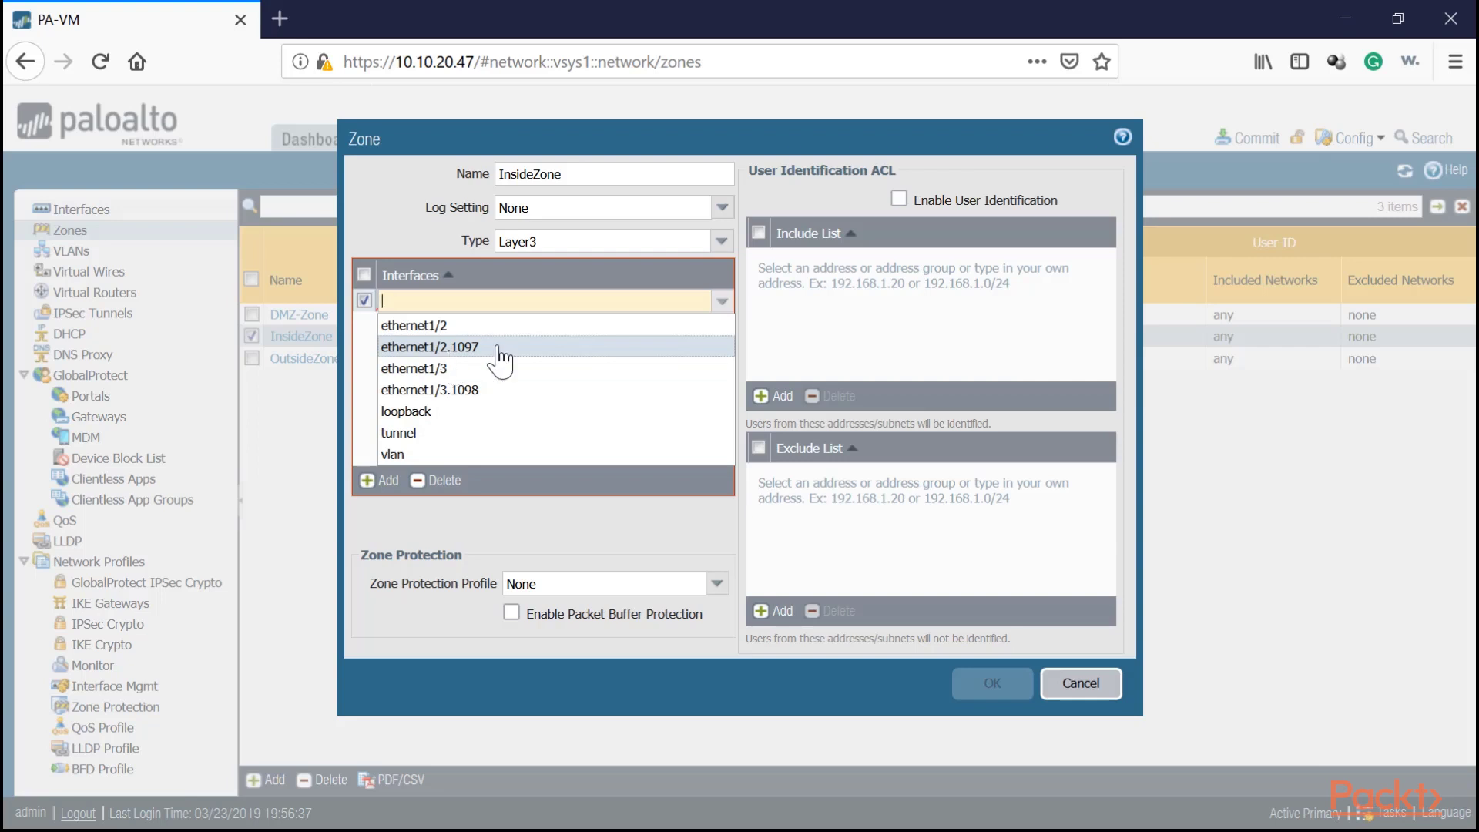
{"action": "left_click", "coordinate": [450, 349]}
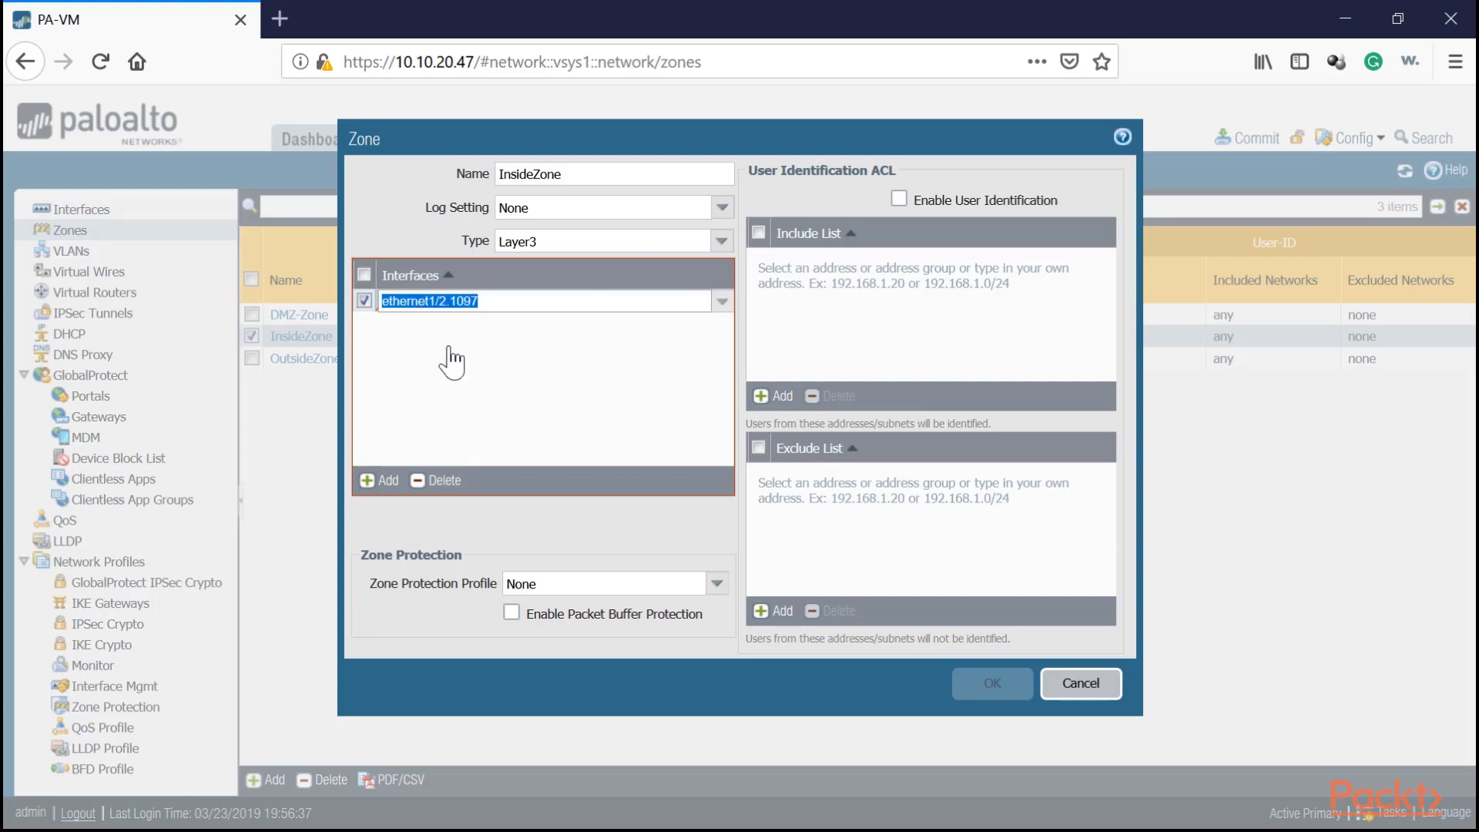
{"action": "left_click", "coordinate": [548, 386]}
{"action": "left_click", "coordinate": [994, 687]}
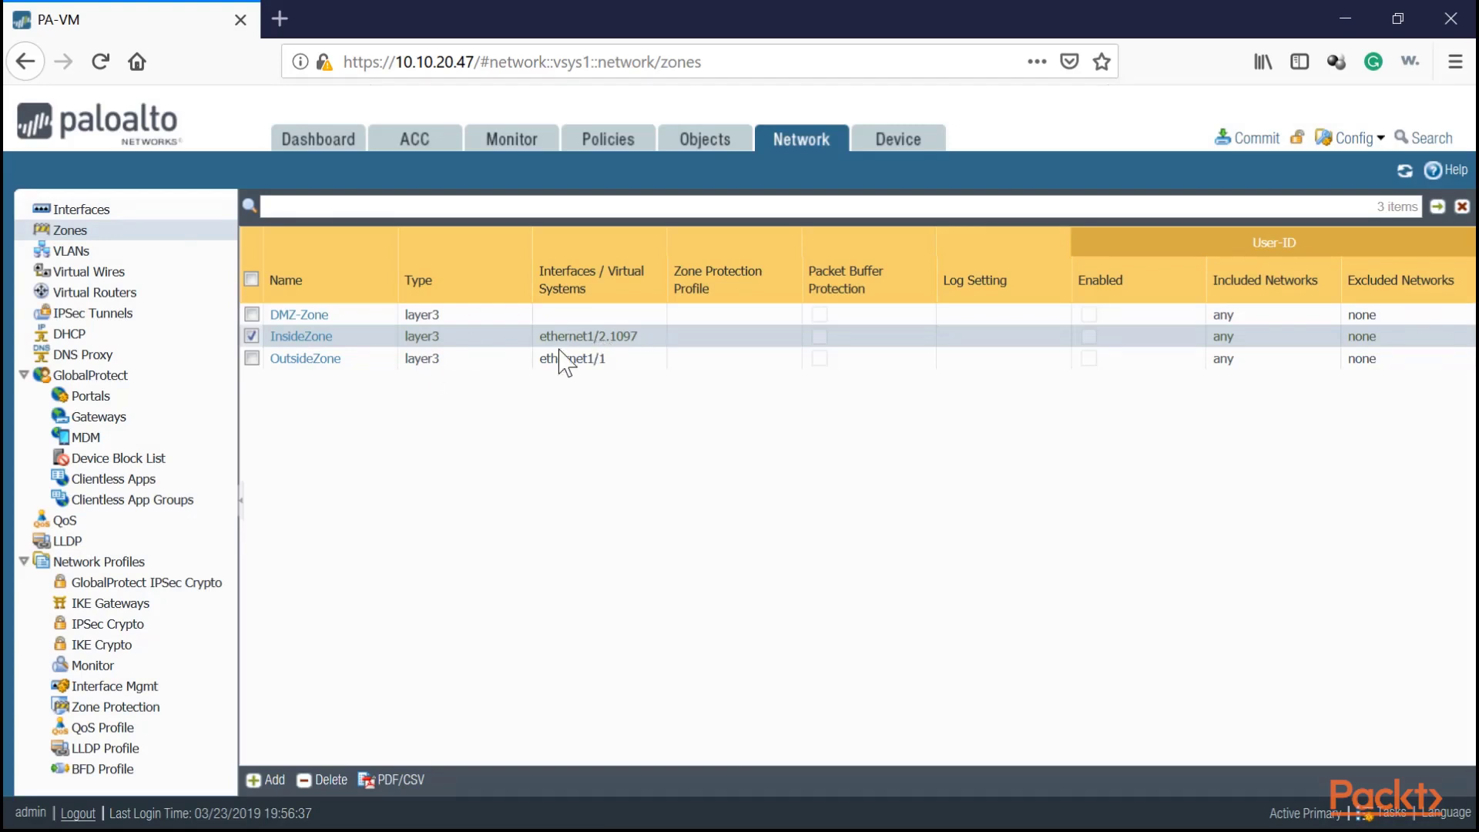
Assign the interface ethernet1/3 to DMZ-Zone and save the zone
{"action": "left_click", "coordinate": [288, 317]}
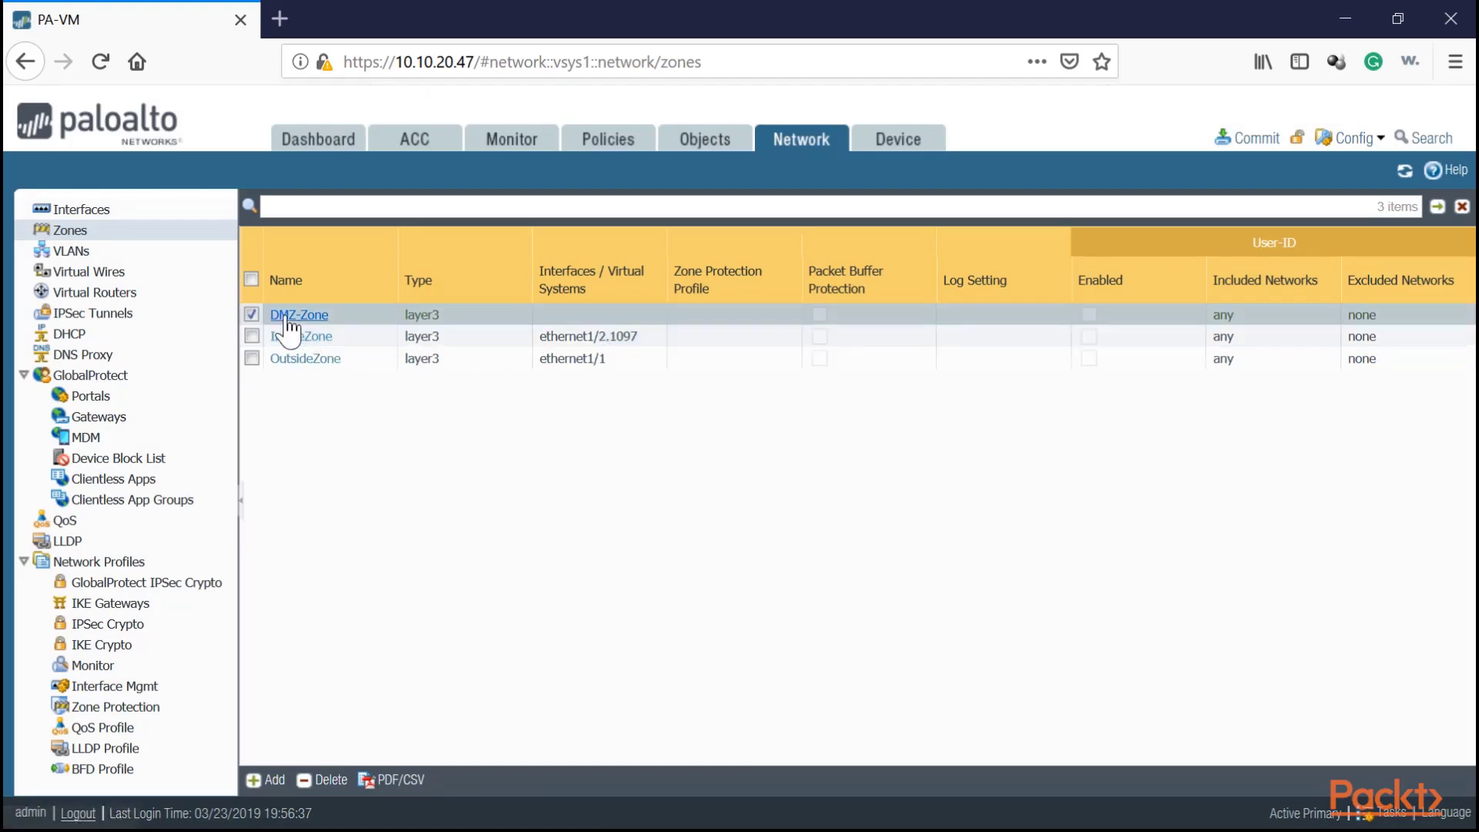
{"action": "left_click", "coordinate": [369, 480]}
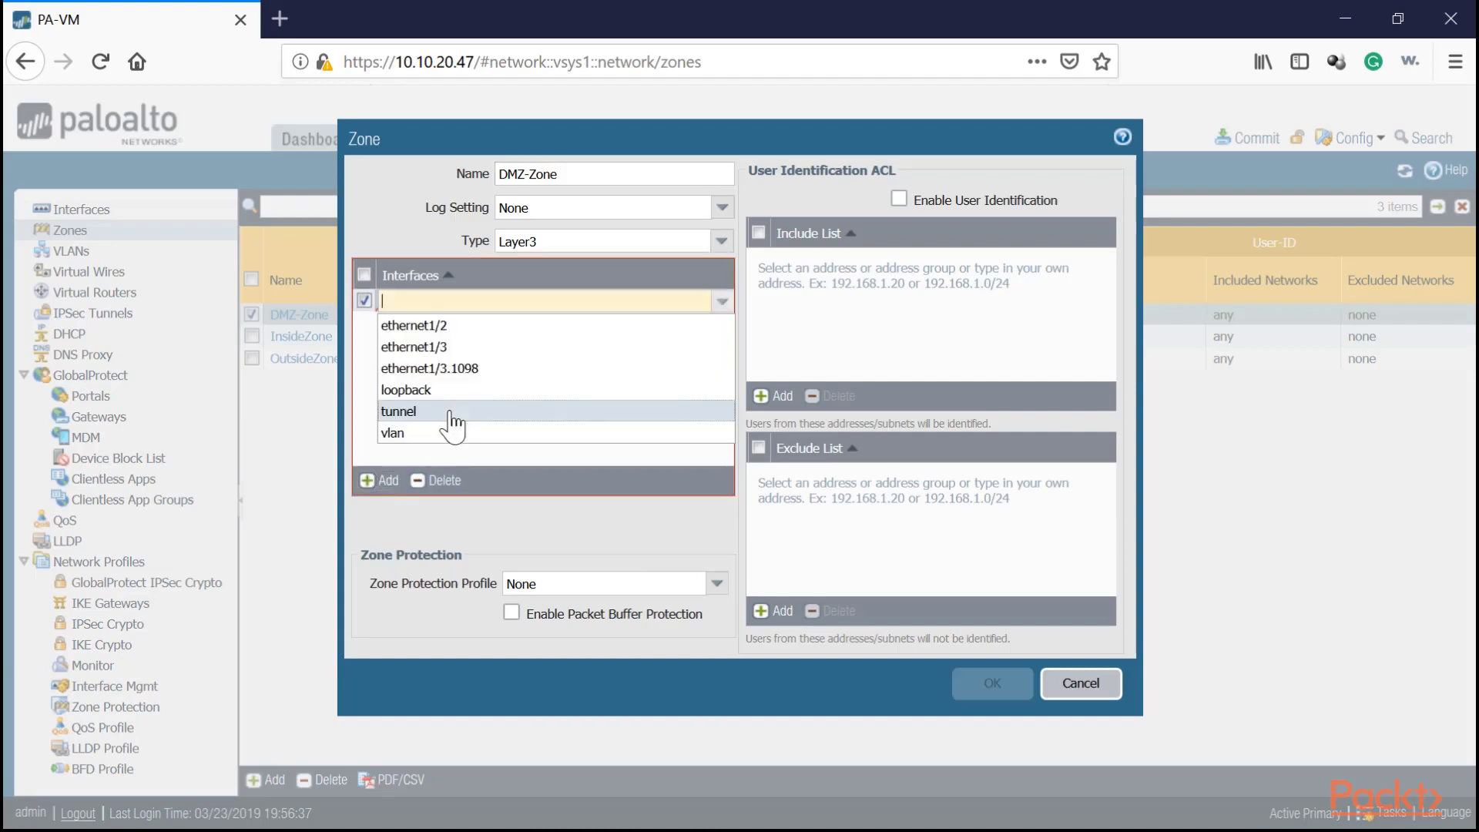
{"action": "left_click", "coordinate": [485, 429]}
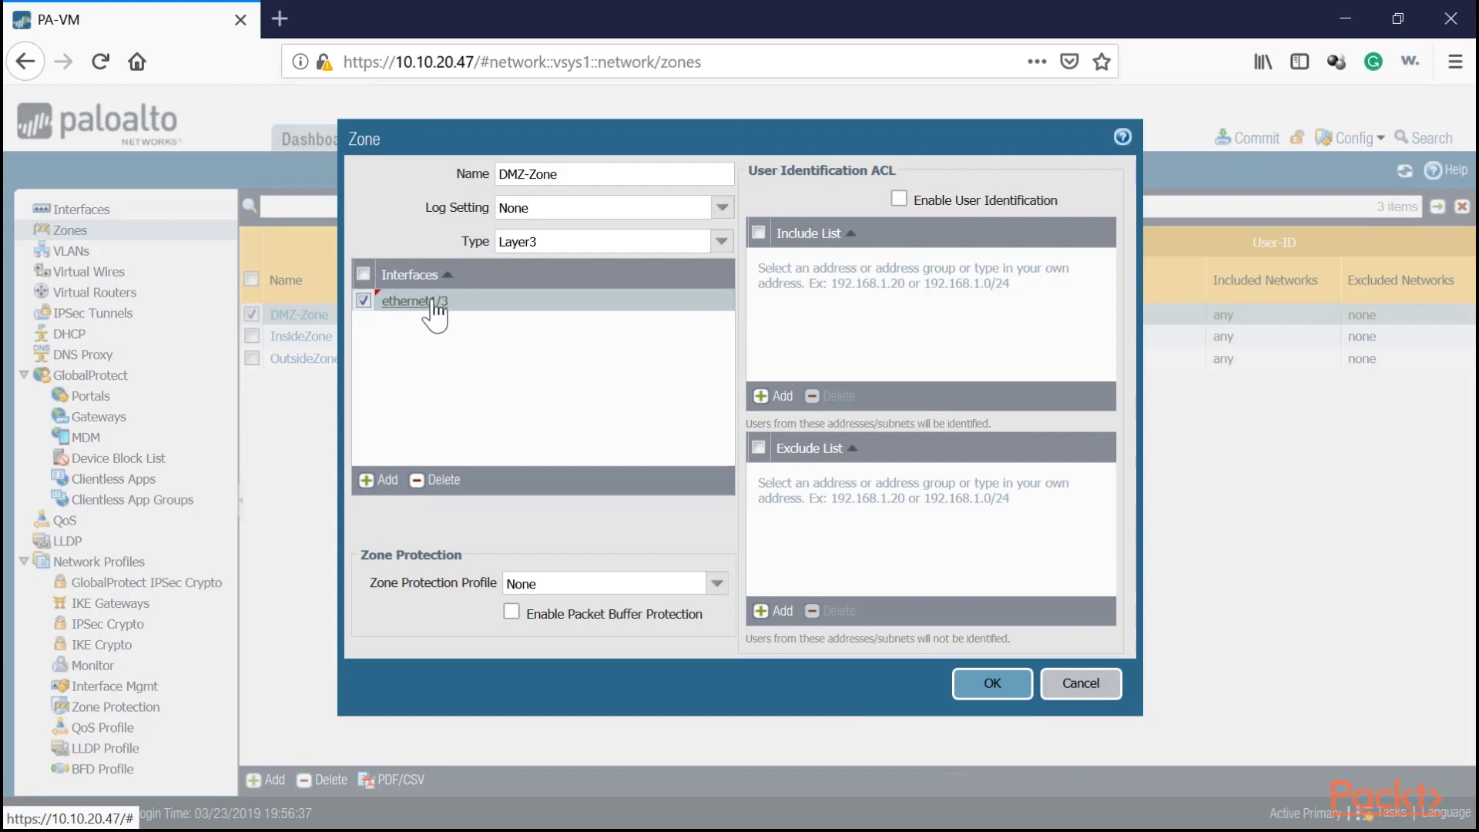
{"action": "left_click", "coordinate": [993, 684]}
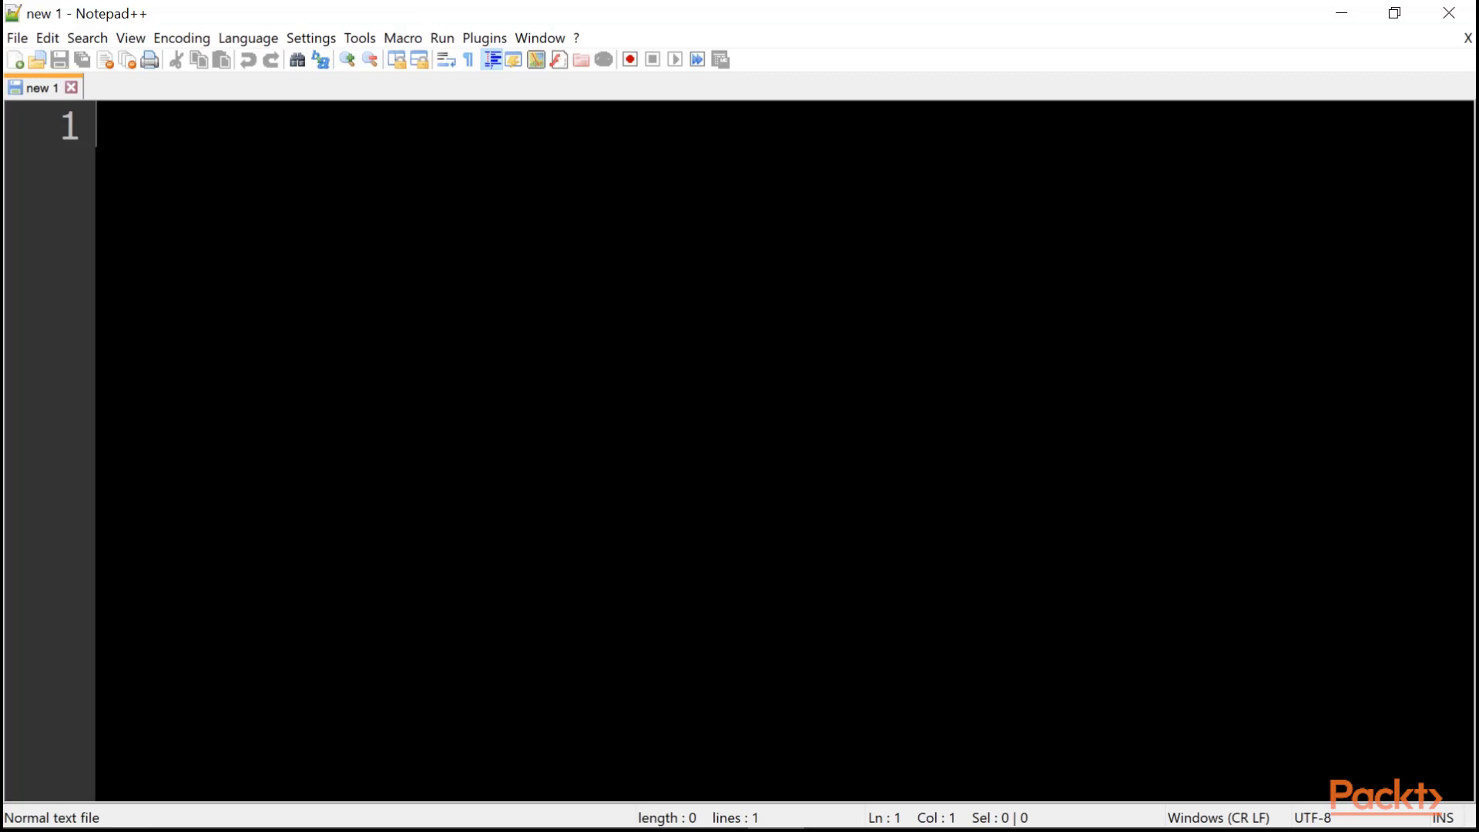
In Notepad++, write the headings "Ingress" and "Egress" separated by one blank line, with the text enlarged
{"action": "type", "text": "Ingress"}
{"action": "key", "text": "ctrl+KP_Add"}
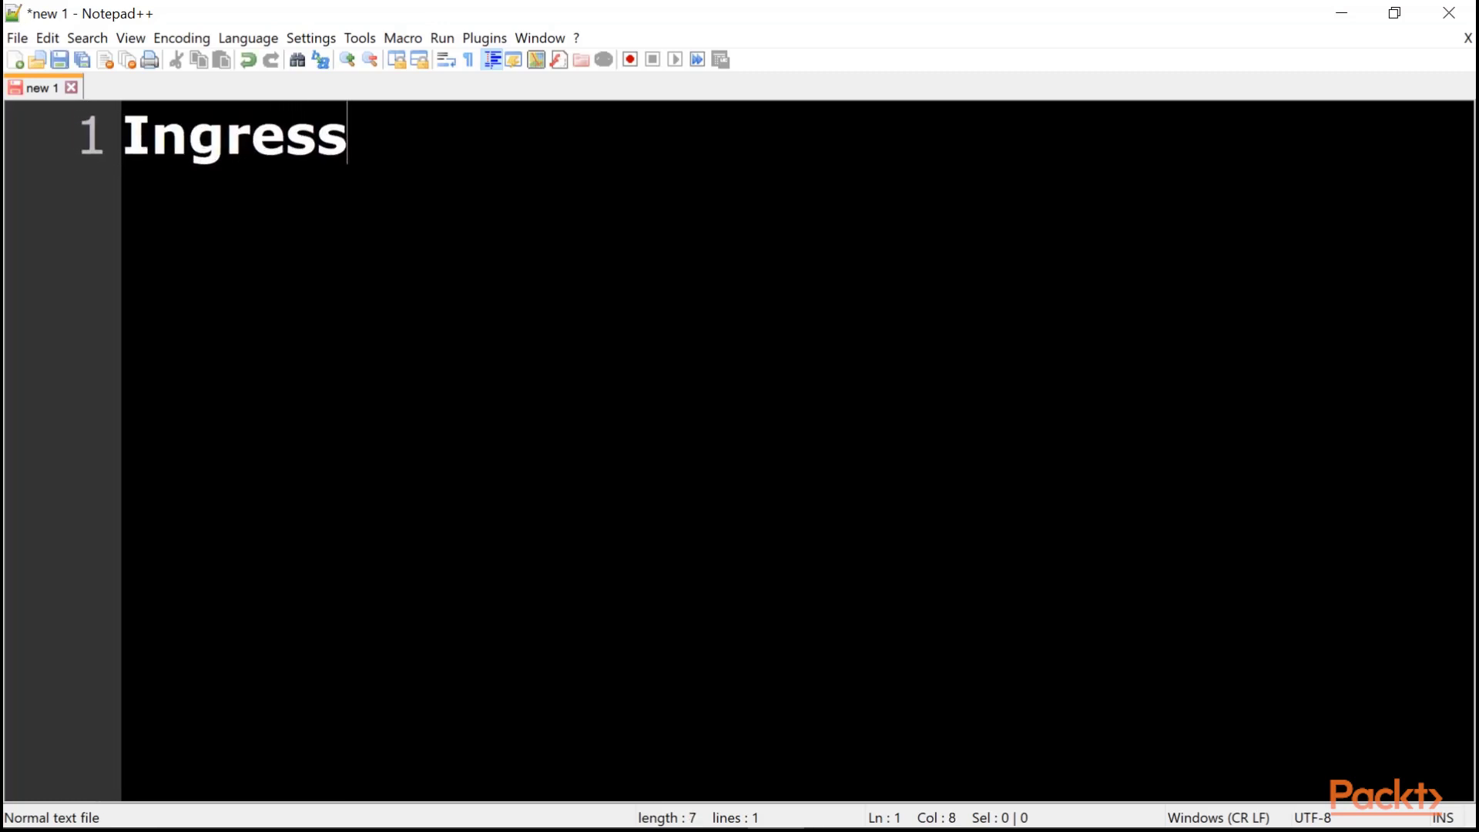
{"action": "key", "text": "Return"}
{"action": "key", "text": "Return"}
{"action": "type", "text": "E"}
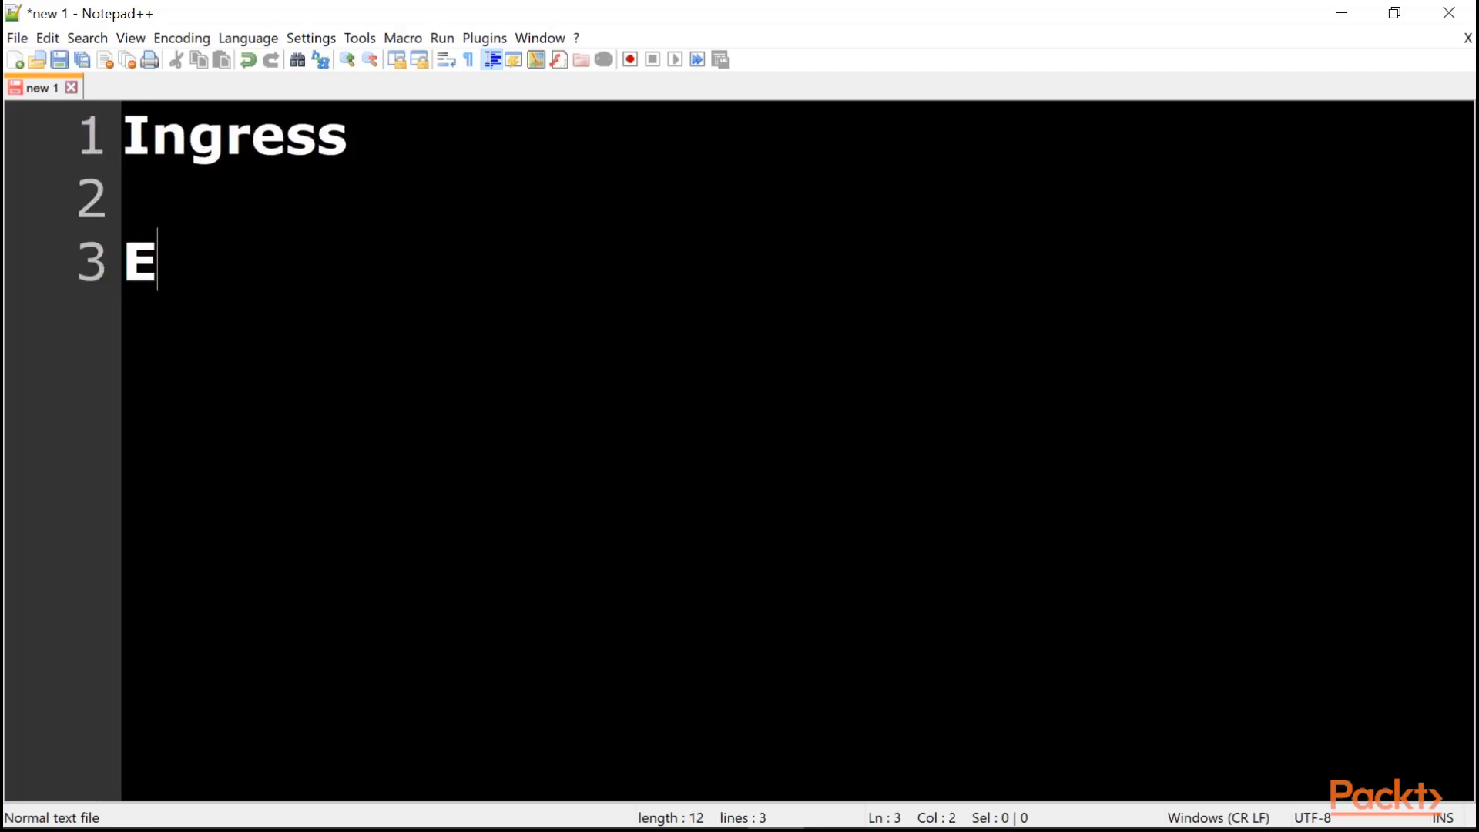
{"action": "type", "text": "gress"}
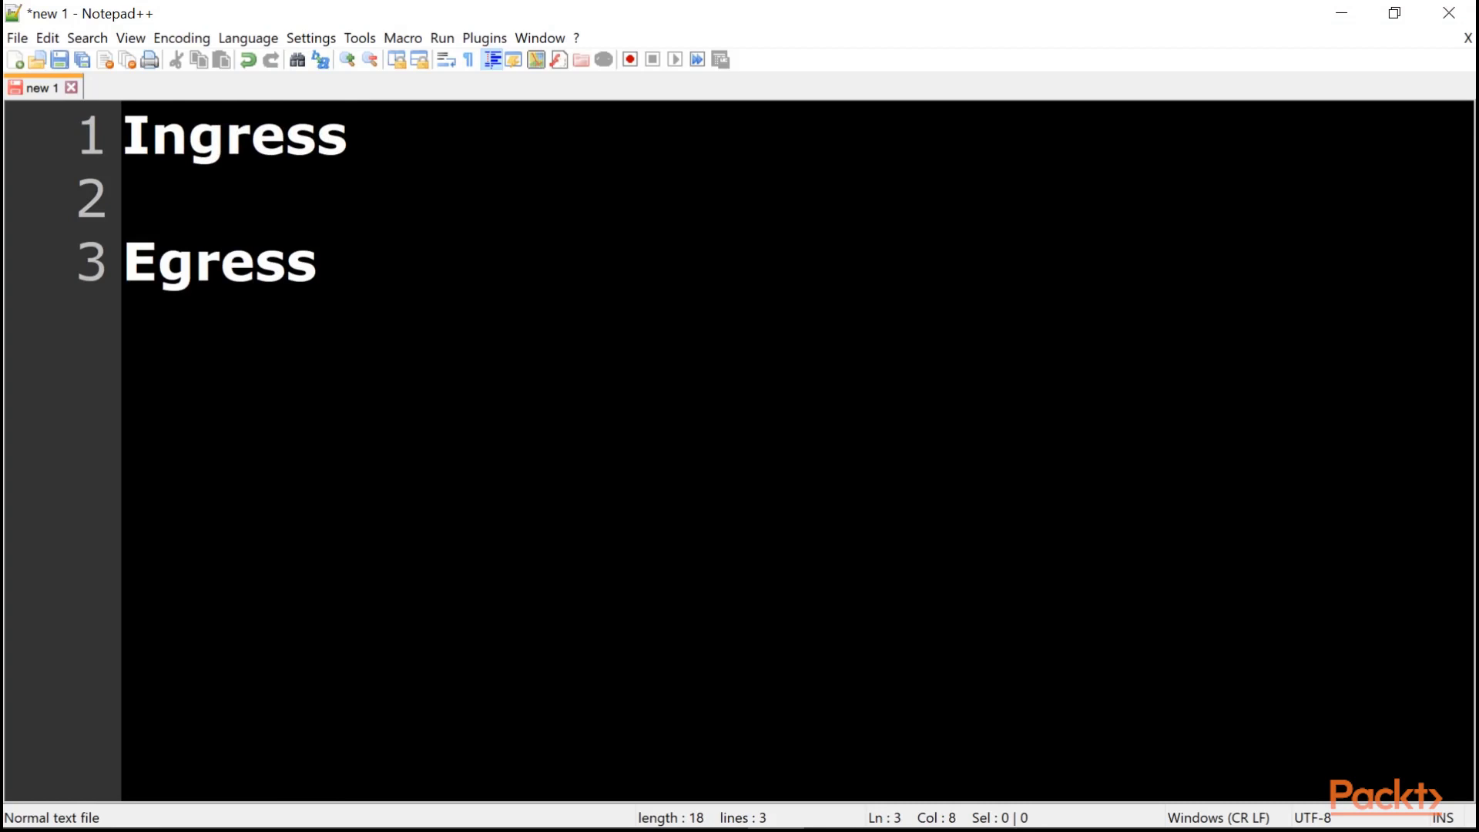
Insert two more blank lines under the Ingress heading and start a new line two rows below Egress
{"action": "left_click", "coordinate": [347, 137]}
{"action": "key", "text": "Return"}
{"action": "key", "text": "Return"}
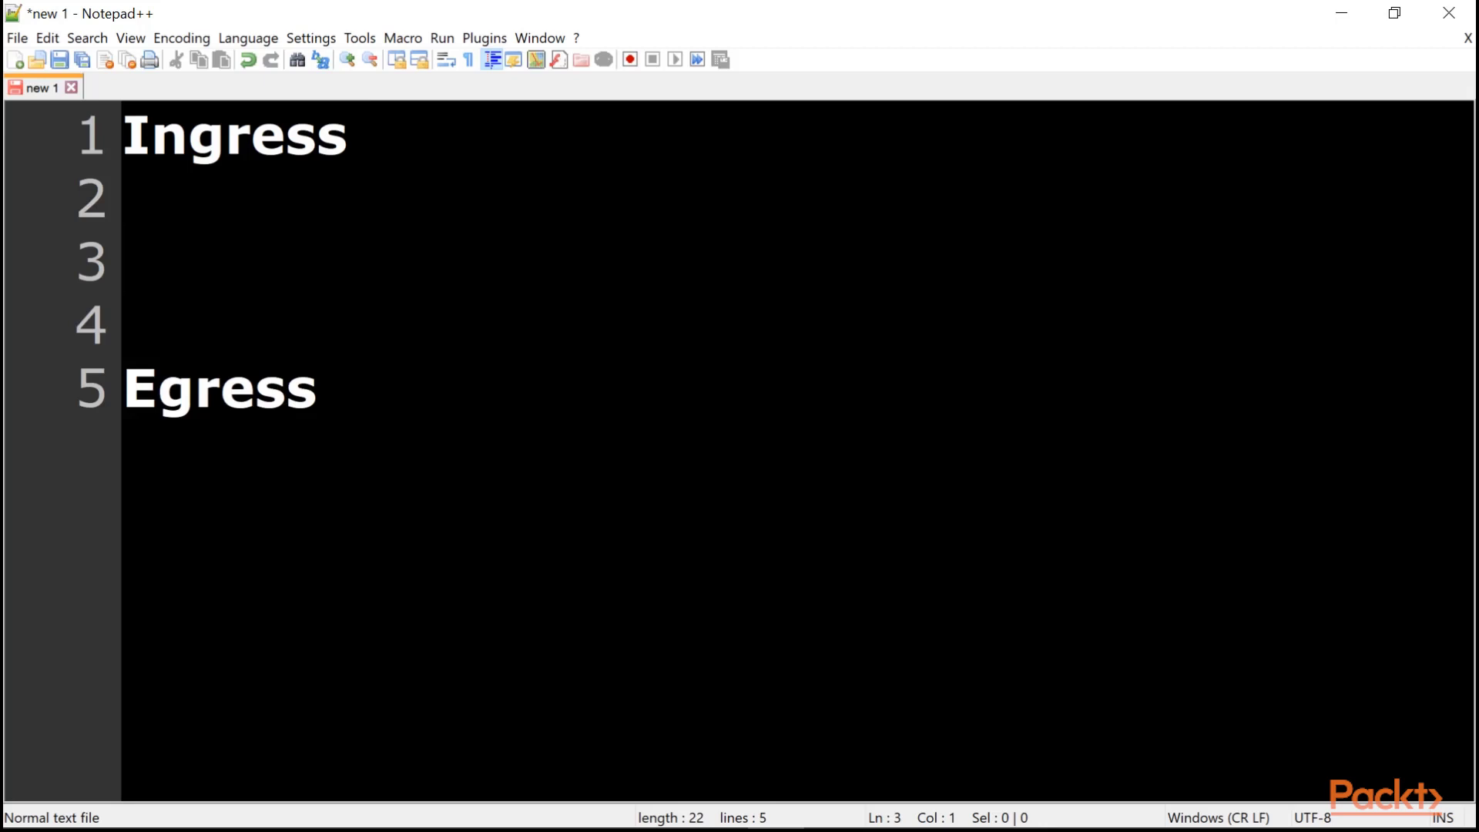
{"action": "left_click", "coordinate": [336, 387]}
{"action": "key", "text": "Return"}
{"action": "key", "text": "Return"}
{"action": "type", "text": "User"}
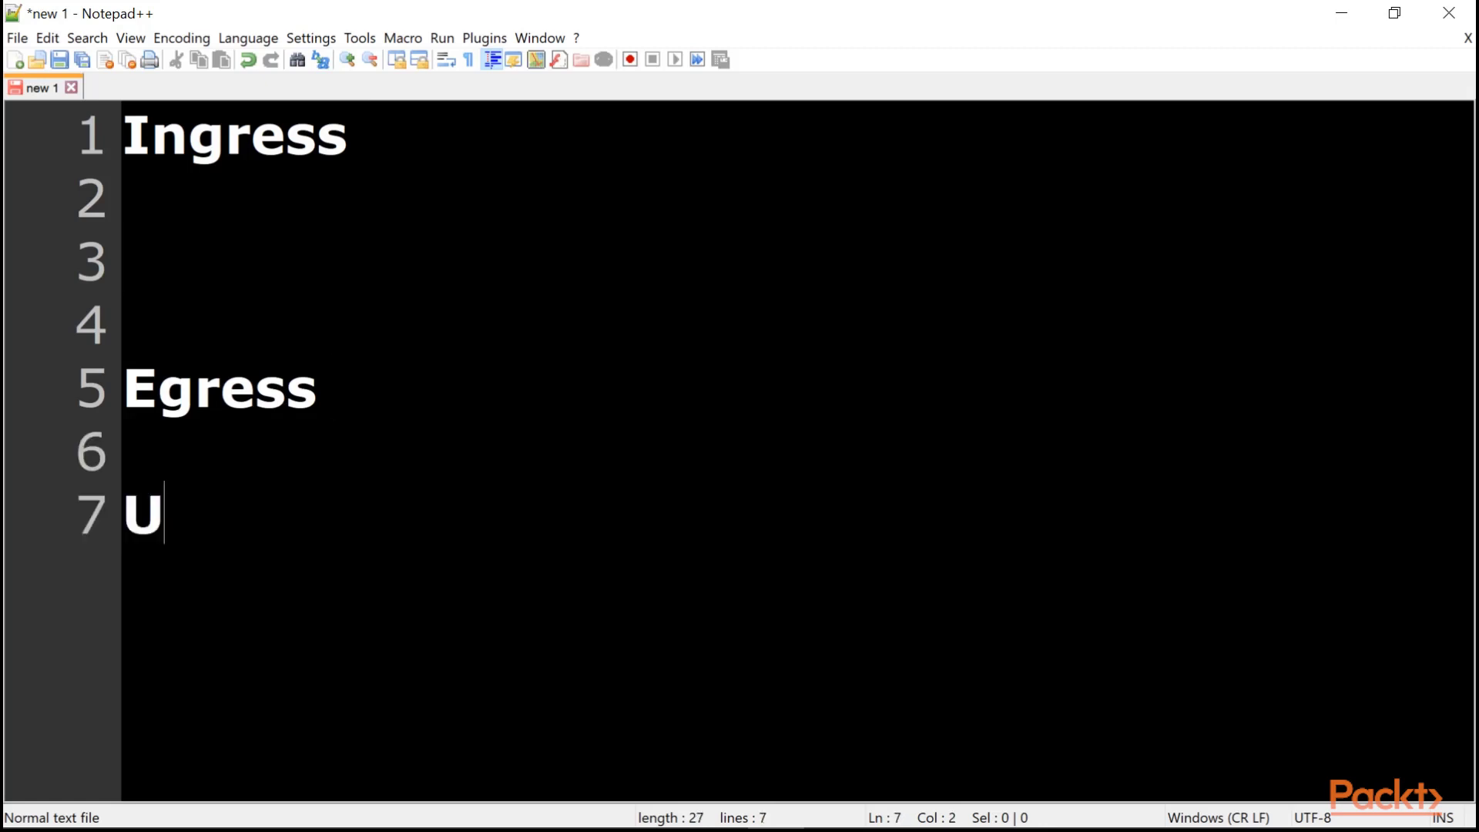
{"action": "key", "text": "BackSpace"}
{"action": "key", "text": "BackSpace"}
{"action": "key", "text": "BackSpace"}
{"action": "key", "text": "BackSpace"}
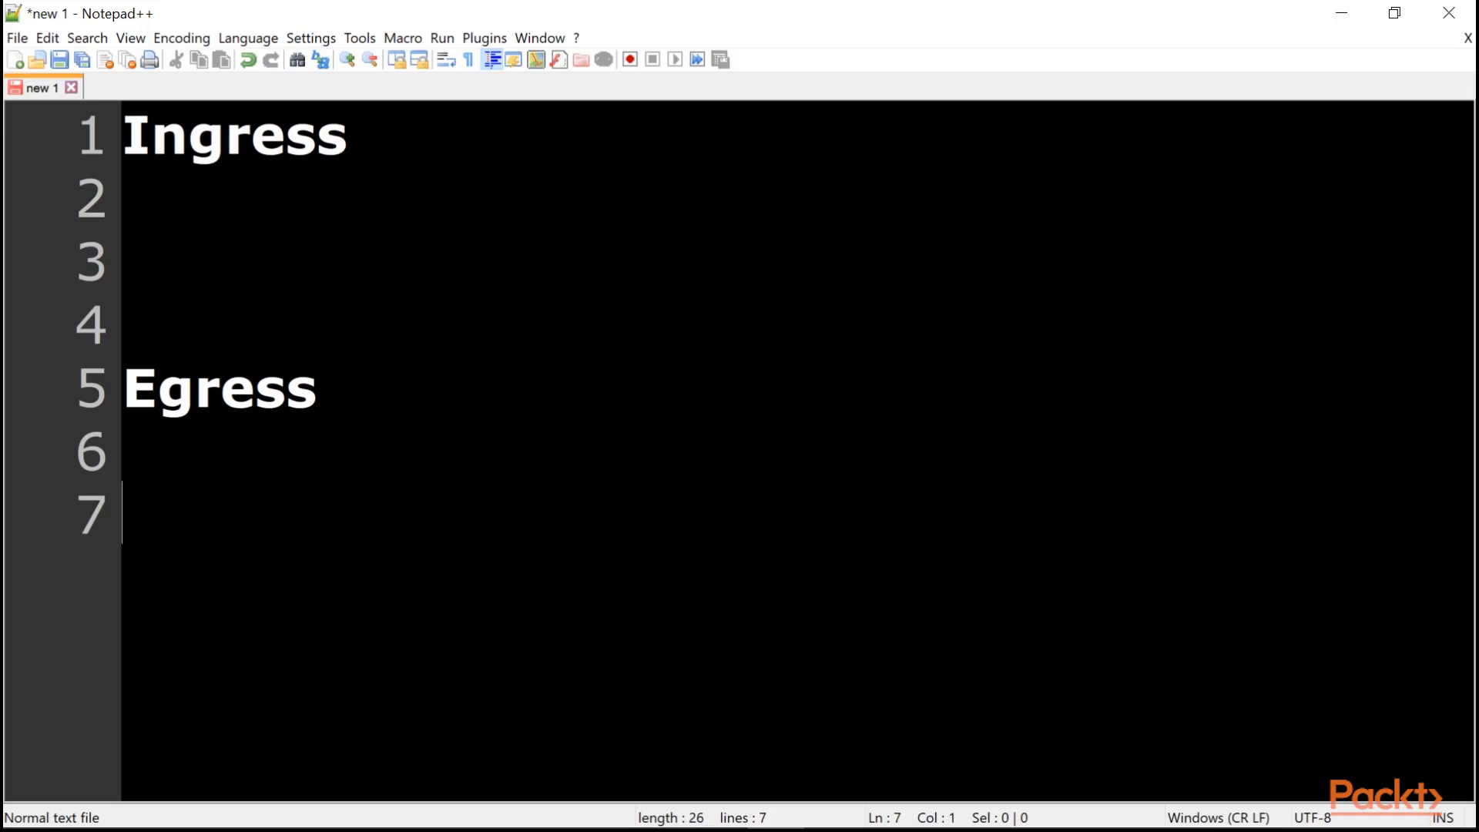
Under Egress, write a sample user's first name followed by "------> Inside ----->", and place the cursor on line 3 under Ingress
{"action": "type", "text": "Bob "}
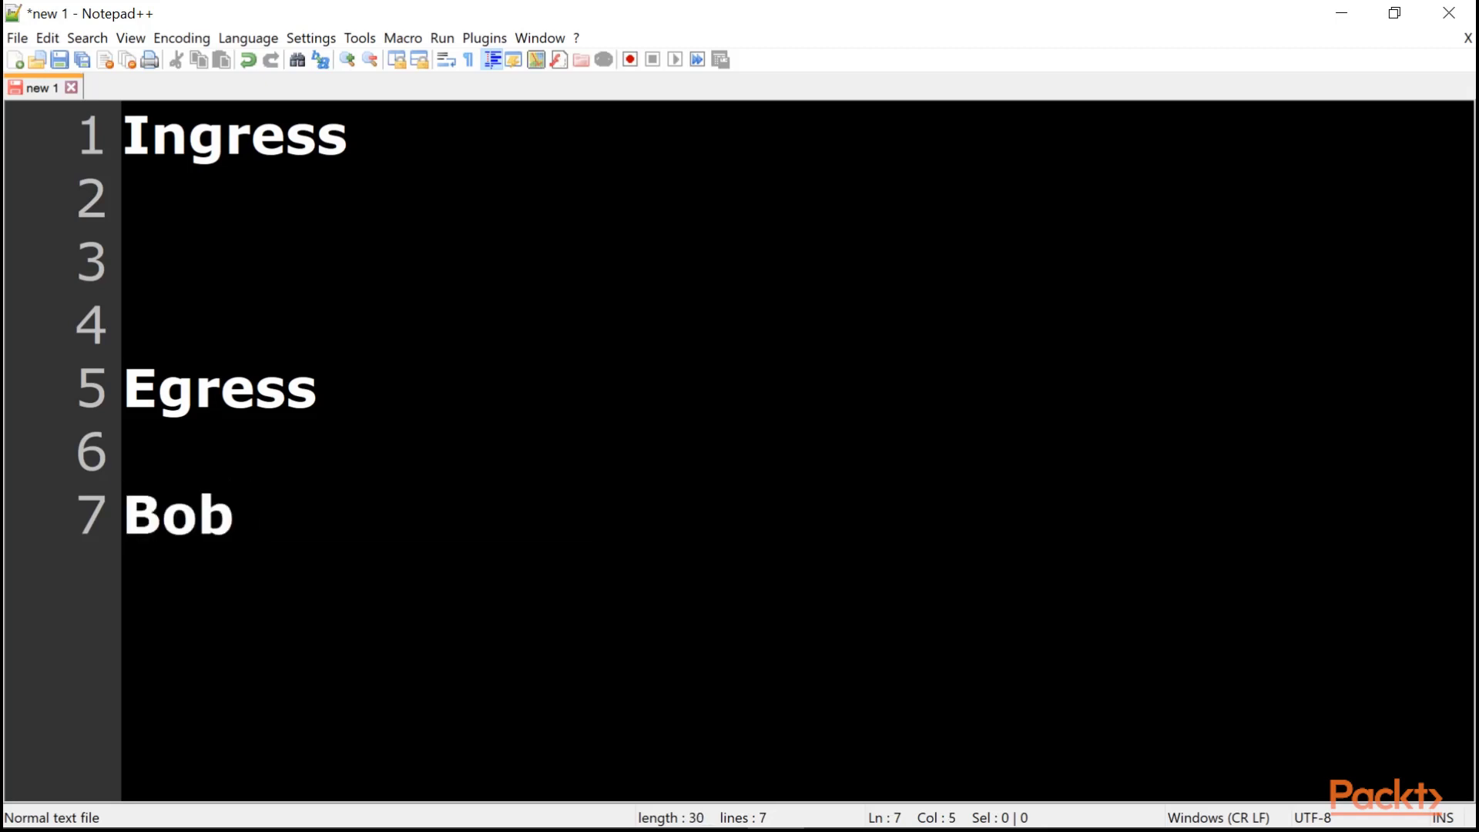
{"action": "type", "text": "------>"}
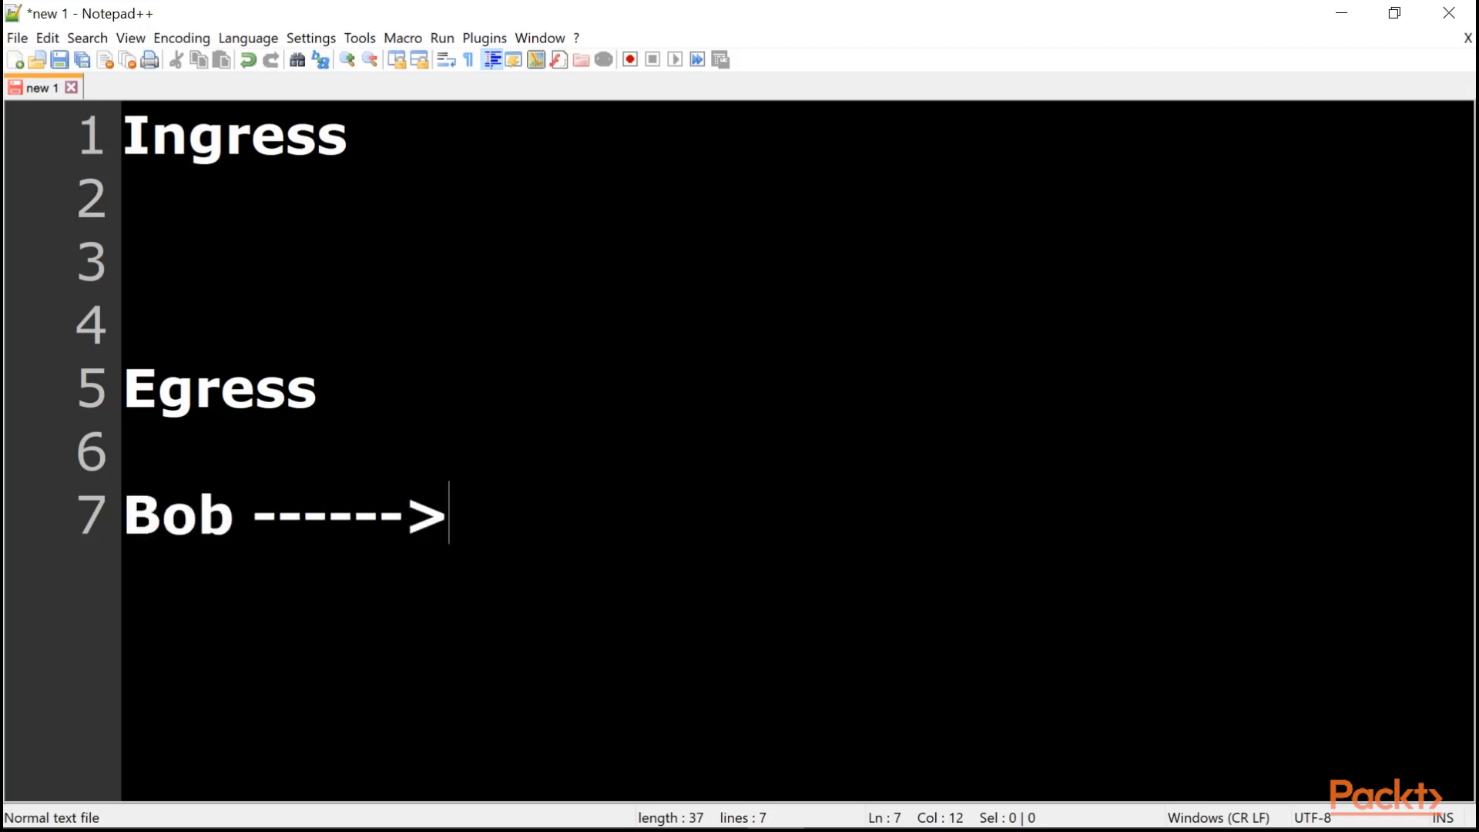
{"action": "type", "text": " I"}
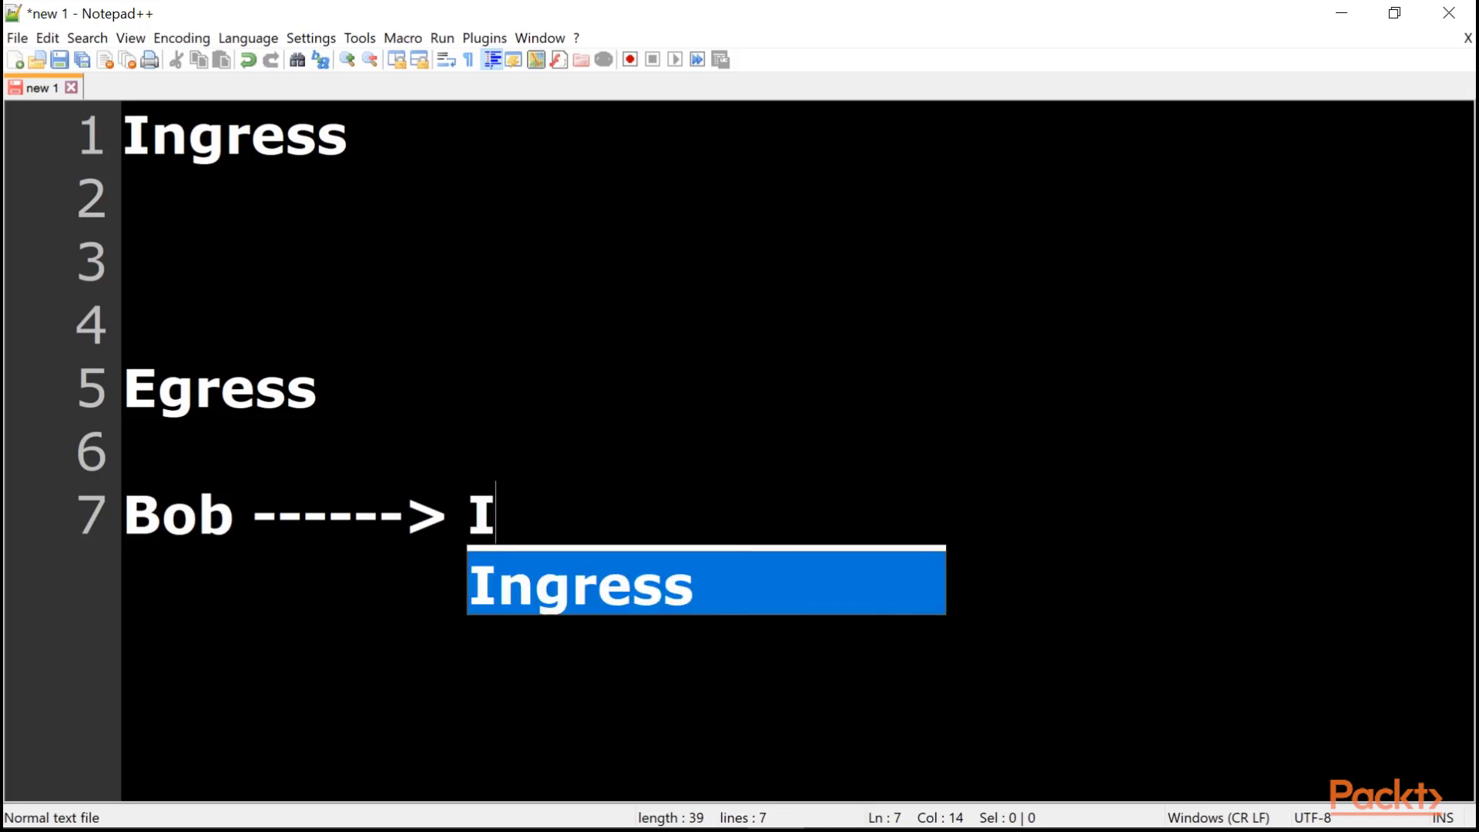
{"action": "type", "text": "nside ("}
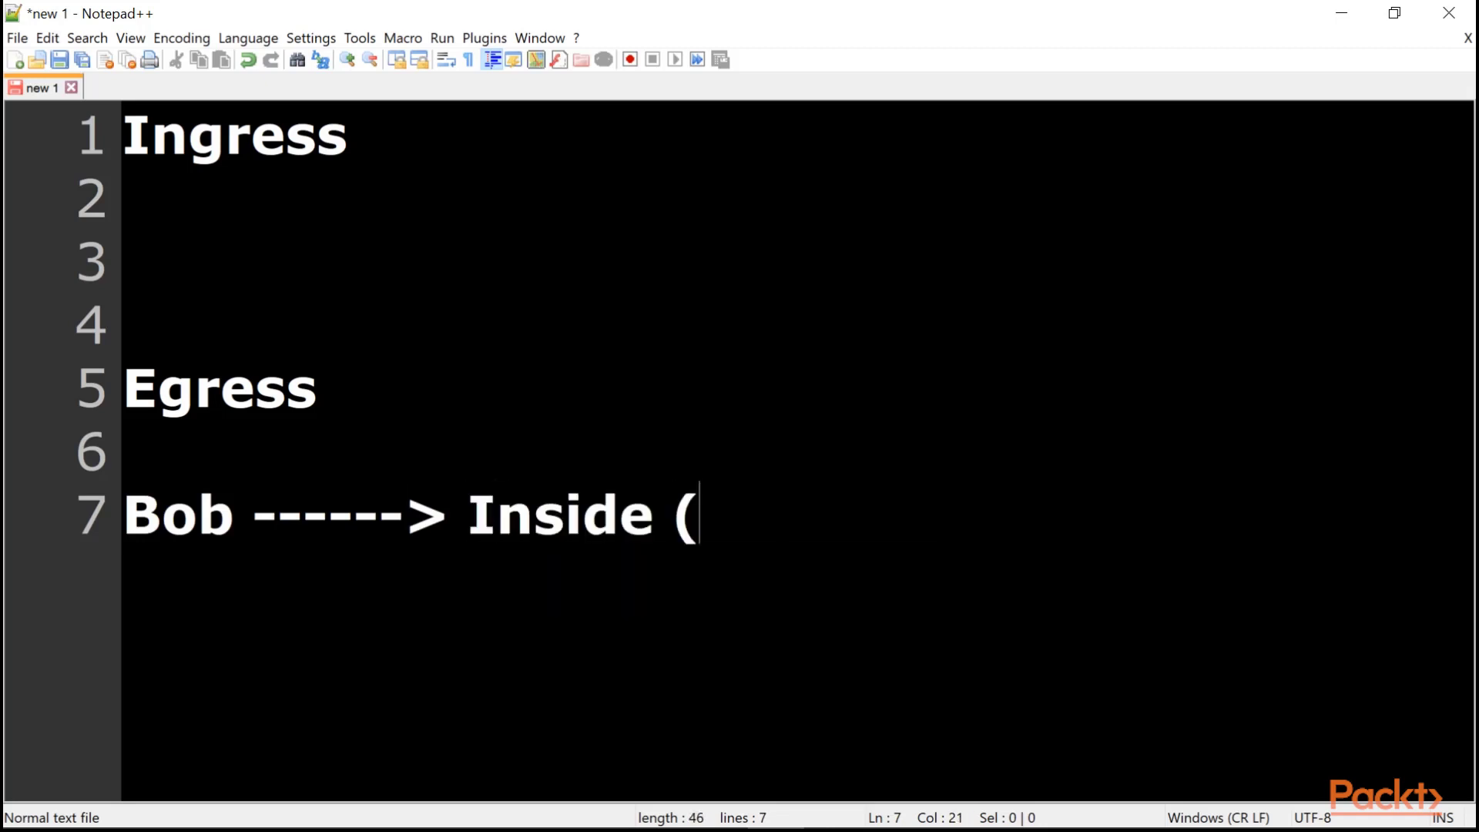
{"action": "key", "text": "BackSpace"}
{"action": "type", "text": "----->"}
{"action": "left_click", "coordinate": [124, 260]}
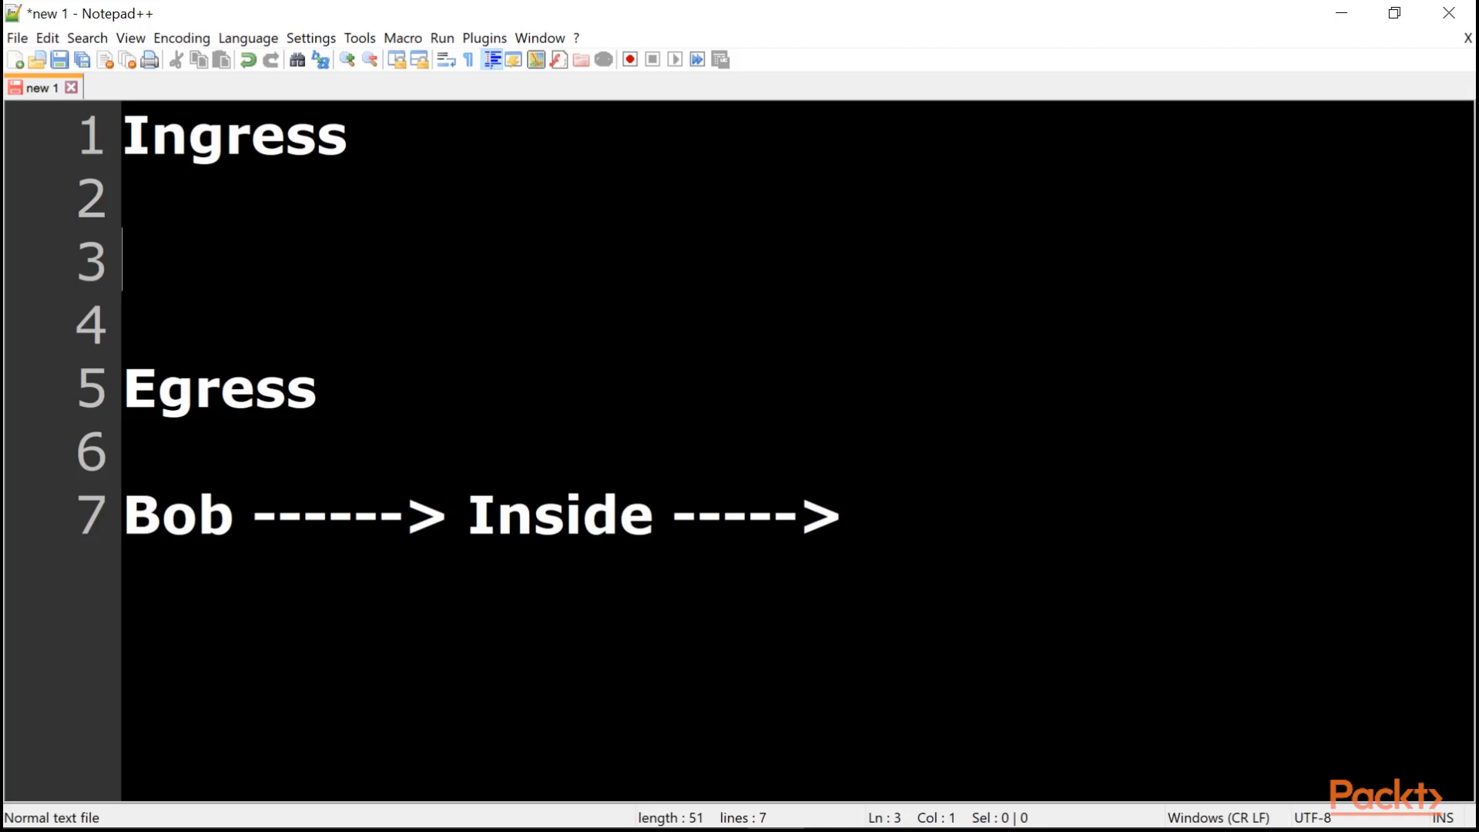
On line 3 under Ingress, write the sample user's first name followed by "------> Outside"
{"action": "type", "text": "Bob -----"}
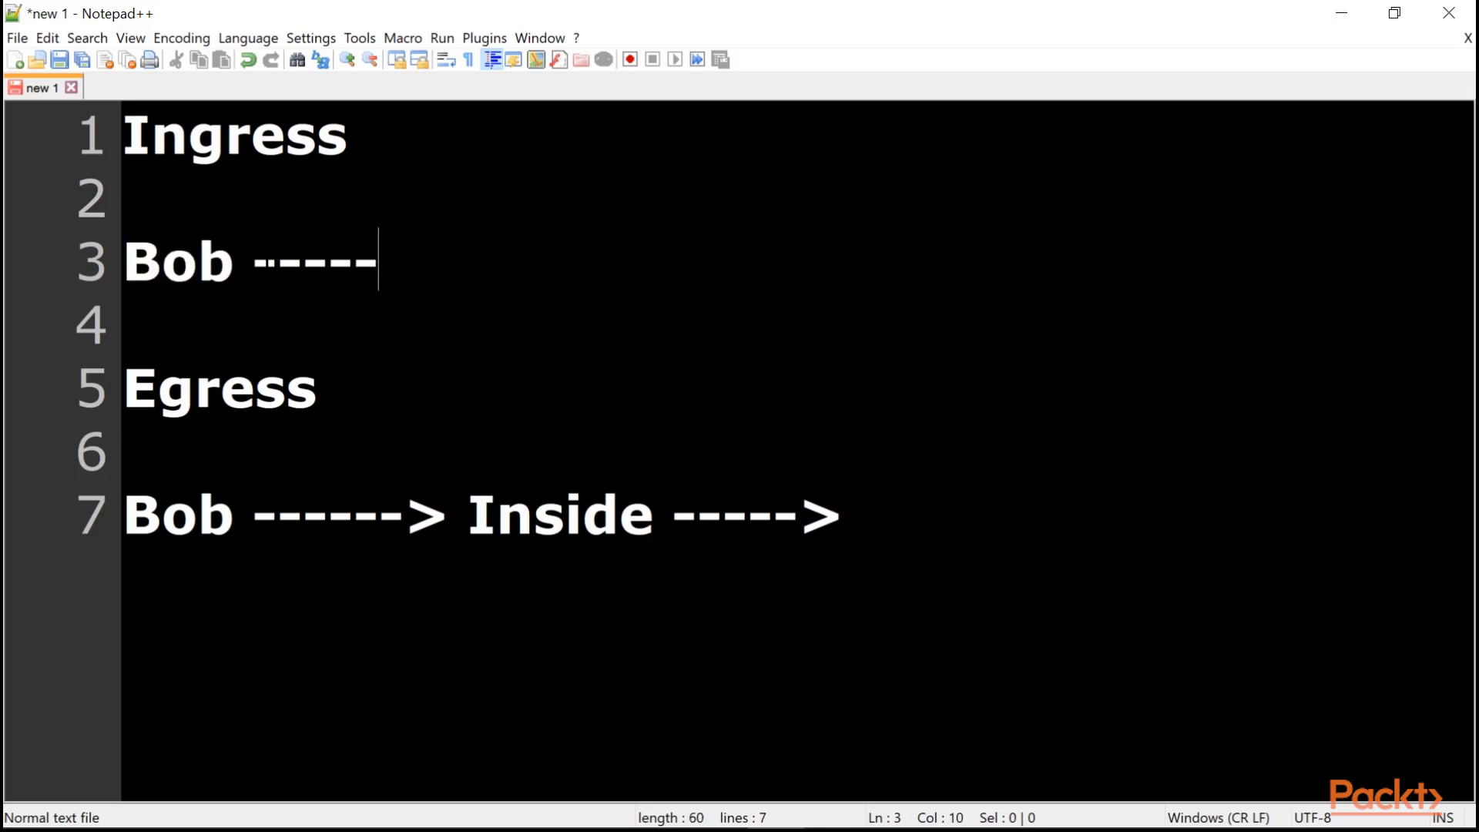
{"action": "type", "text": "-> Outside"}
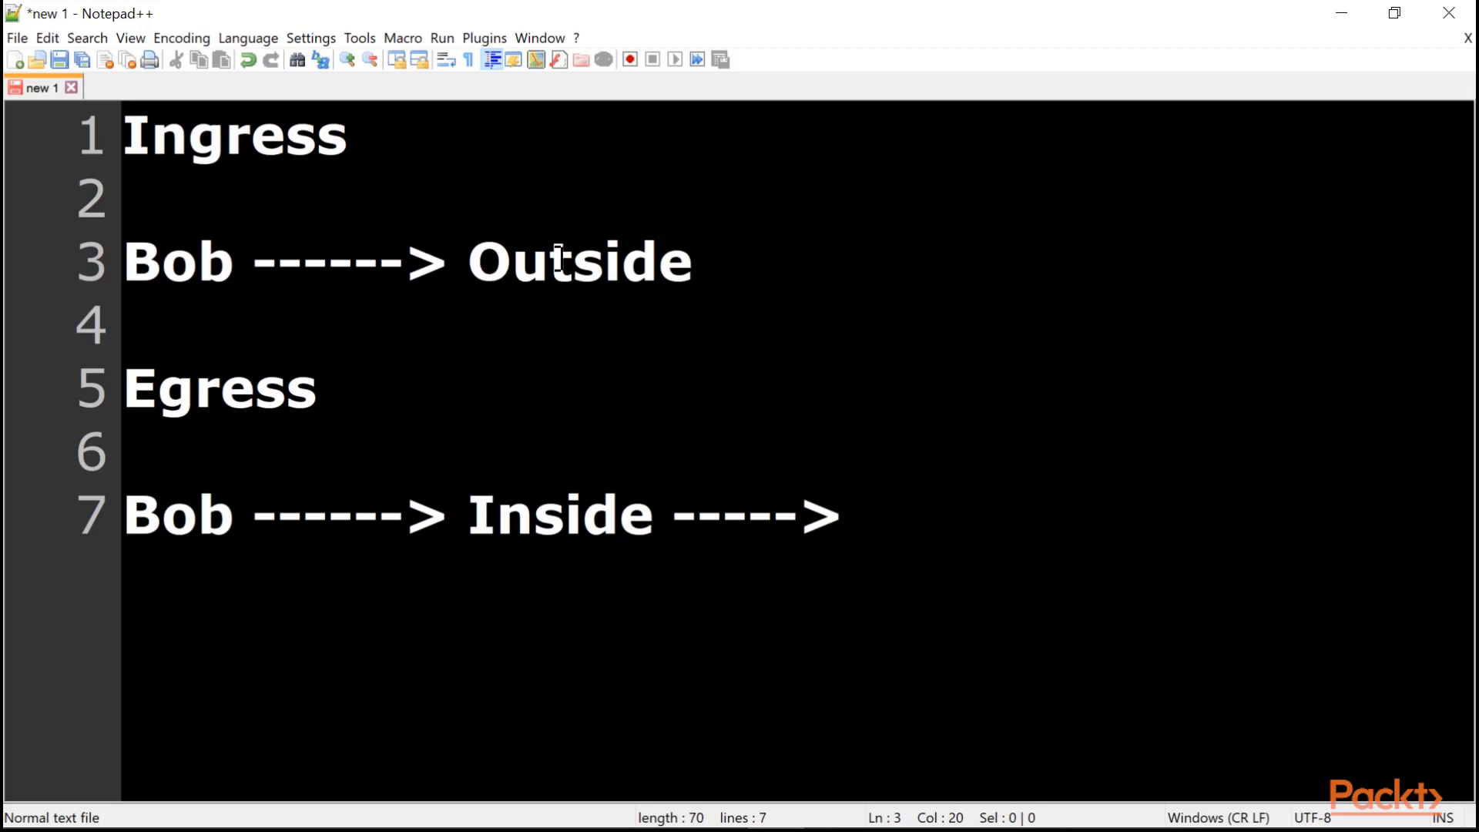
Highlight the Ingress heading with its Outside zone, and the Egress heading with its Inside zone, to compare the two traffic directions
{"action": "left_click_drag", "start_coordinate": [469, 266], "coordinate": [687, 269]}
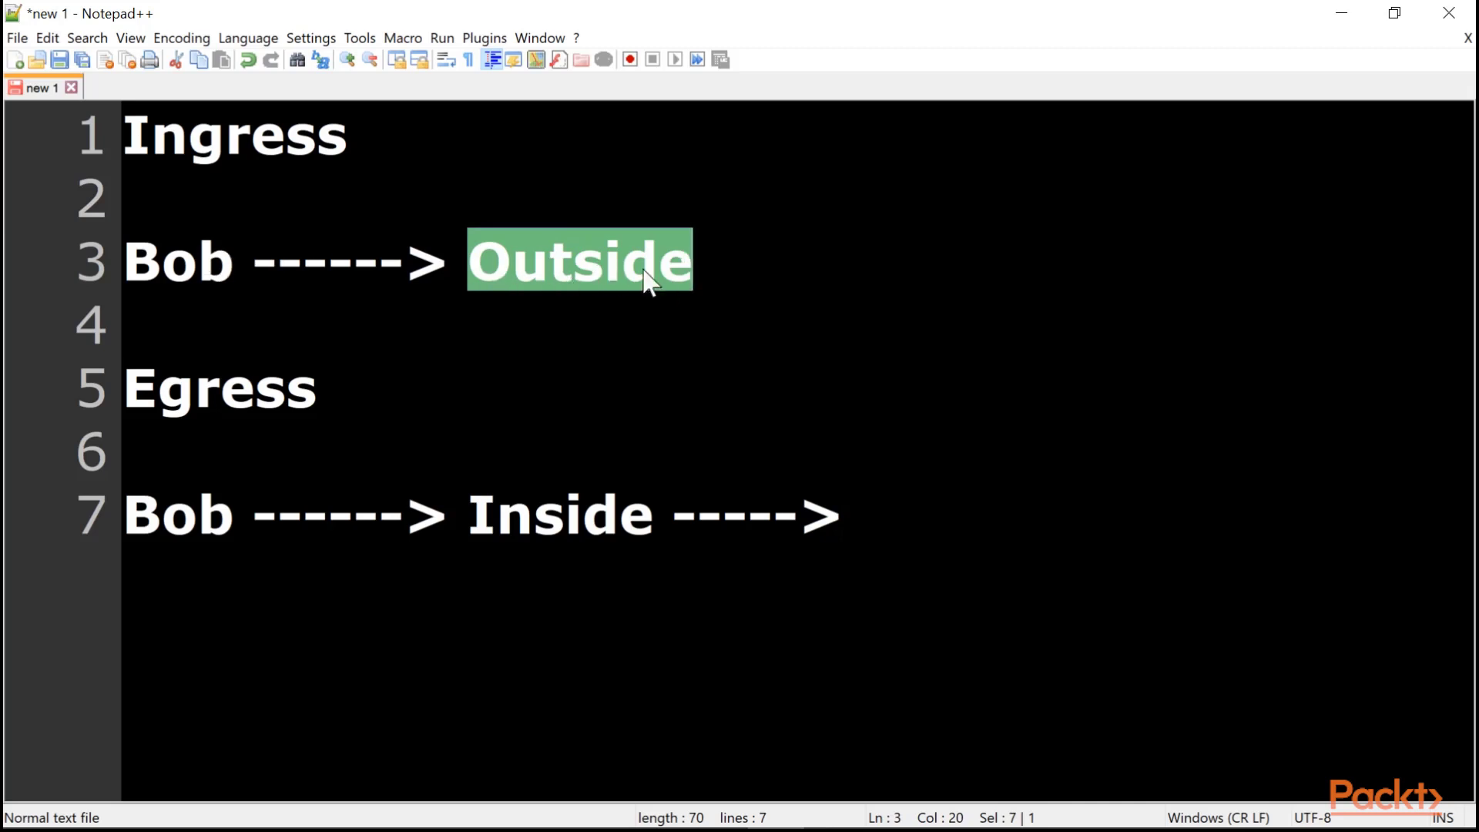
{"action": "key", "text": "ctrl+Home"}
{"action": "key", "text": "shift+End"}
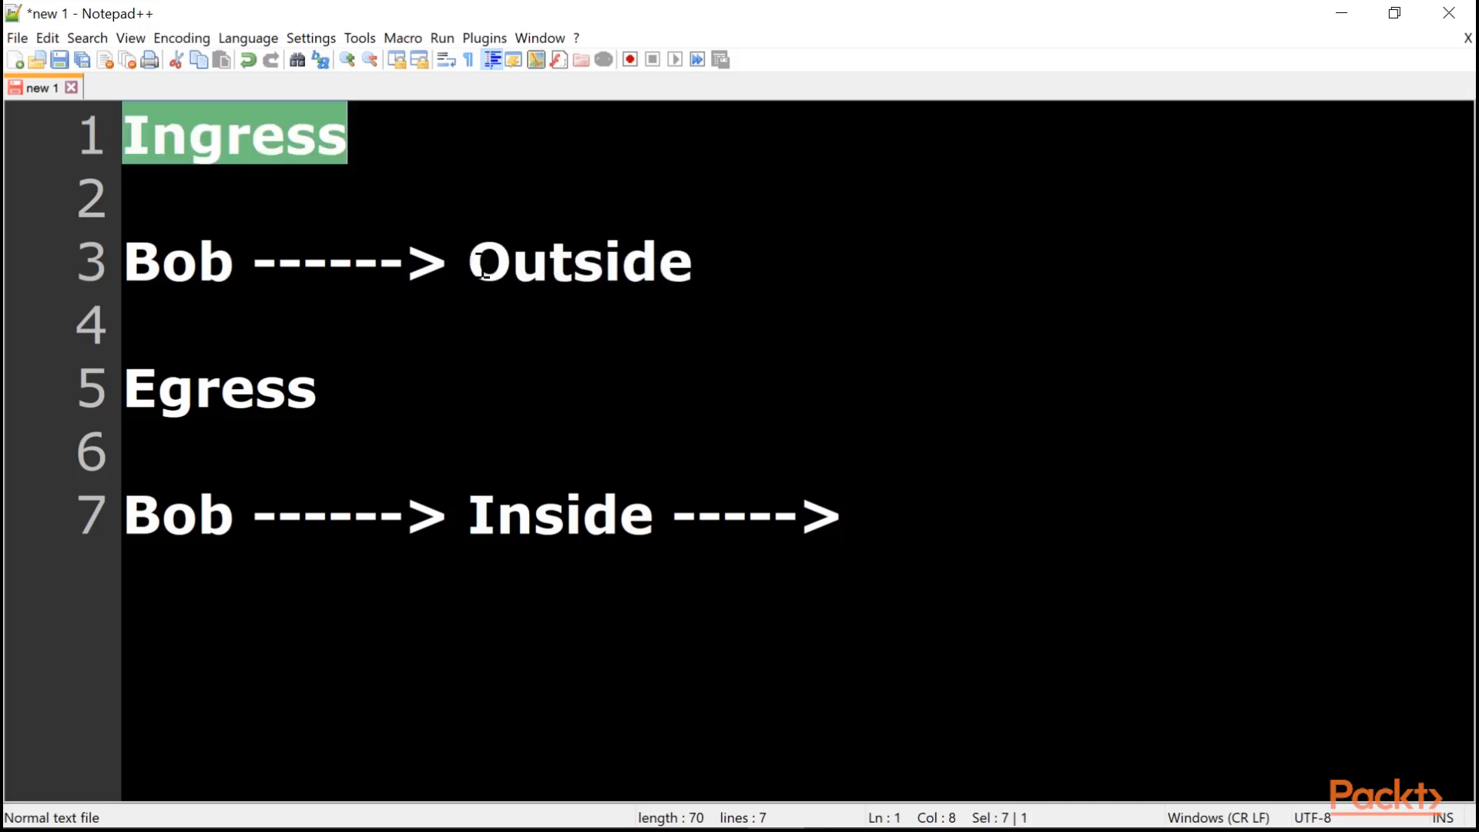
{"action": "left_click_drag", "start_coordinate": [470, 262], "coordinate": [674, 294]}
{"action": "key", "text": "Down"}
{"action": "key", "text": "Down"}
{"action": "key", "text": "Home"}
{"action": "key", "text": "shift+End"}
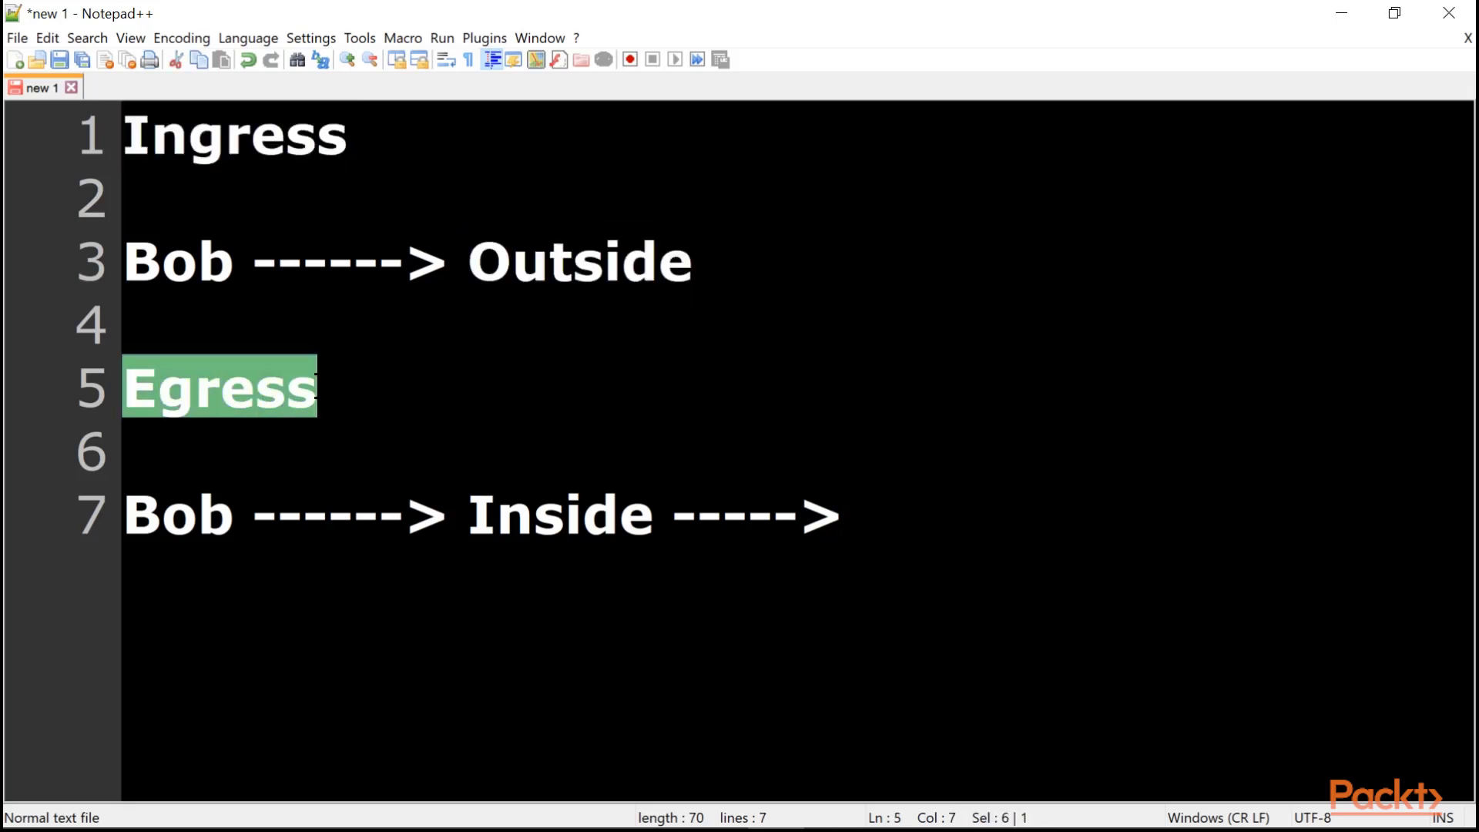
{"action": "left_click_drag", "start_coordinate": [468, 515], "coordinate": [653, 516]}
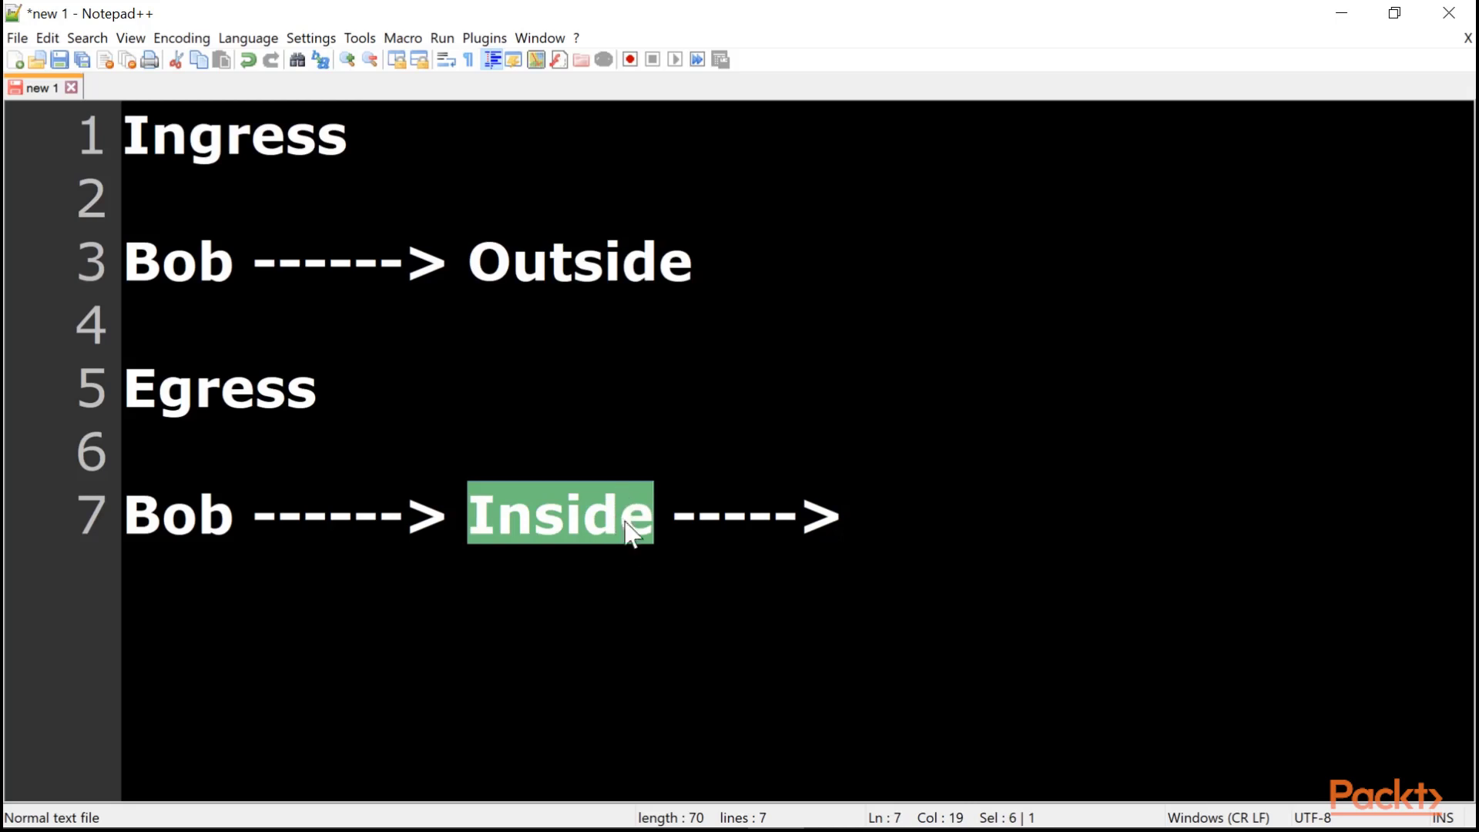
Review the Egress example again by highlighting Inside, the Egress heading and the contrasting Outside zone, and clear the selection
{"action": "left_click_drag", "start_coordinate": [651, 518], "coordinate": [468, 516]}
{"action": "key", "text": "Up"}
{"action": "key", "text": "Up"}
{"action": "key", "text": "shift+Home"}
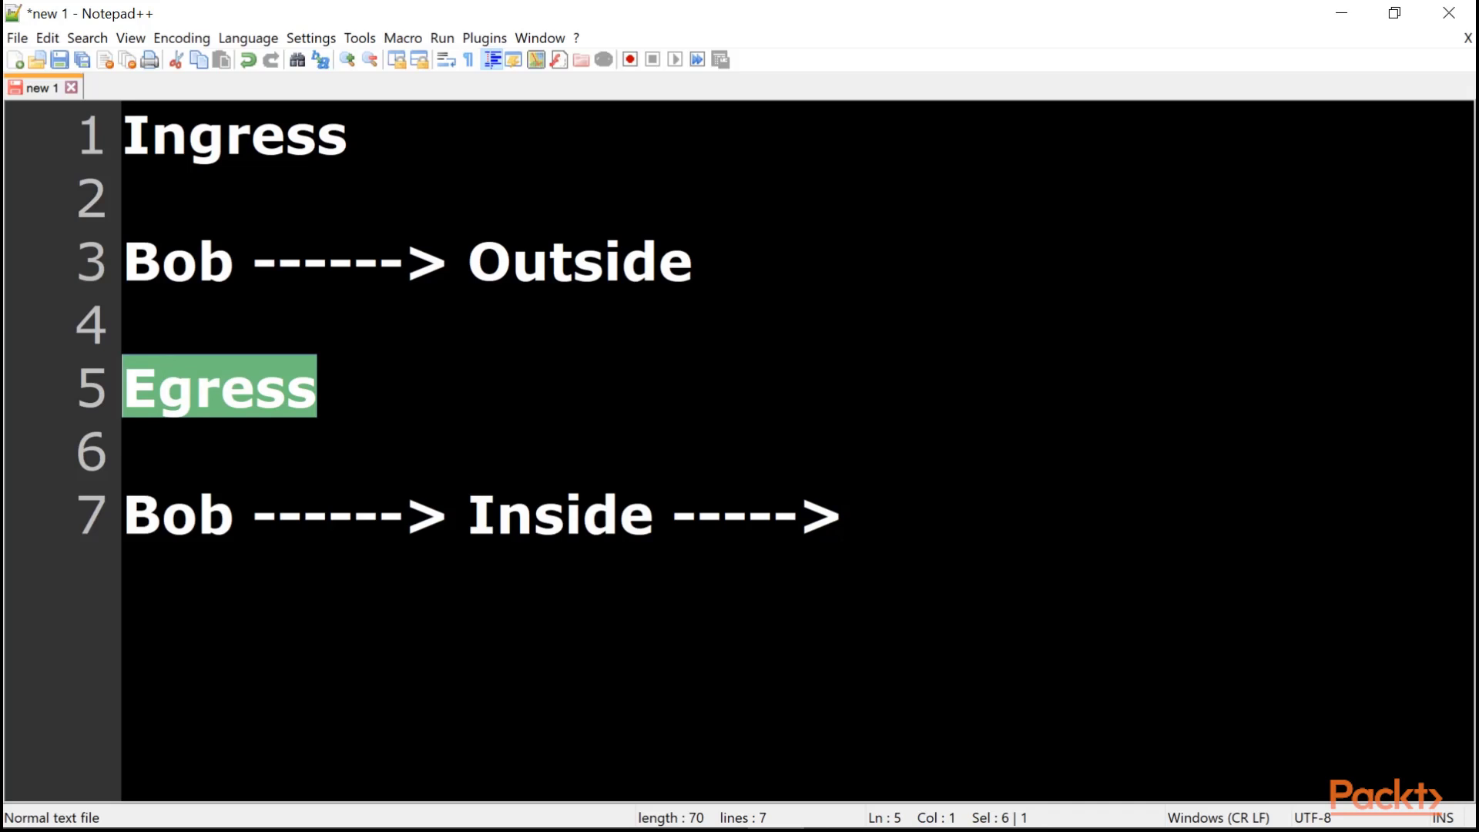
{"action": "left_click_drag", "start_coordinate": [468, 262], "coordinate": [693, 262]}
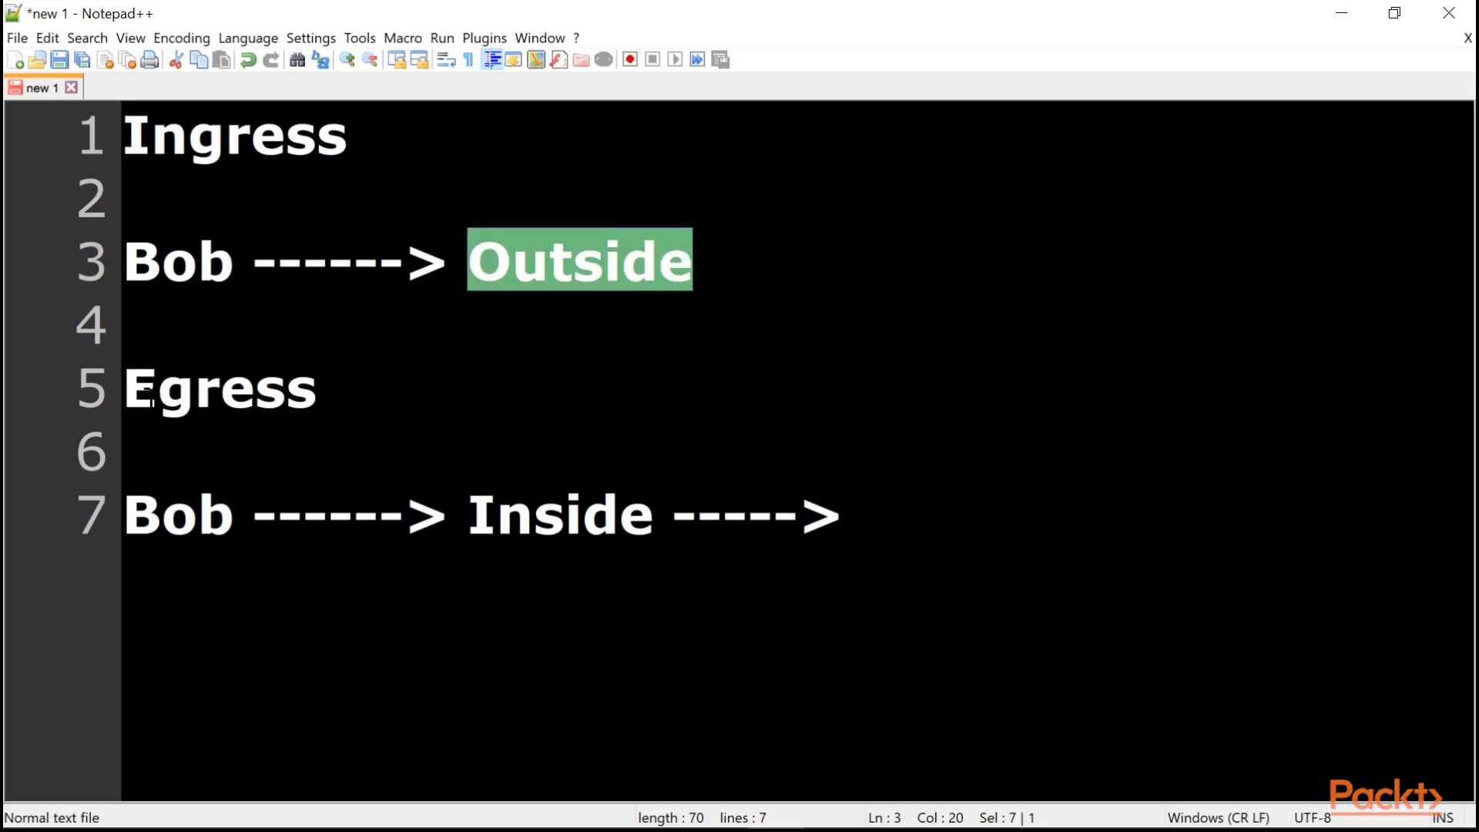
{"action": "left_click_drag", "start_coordinate": [158, 389], "coordinate": [85, 395]}
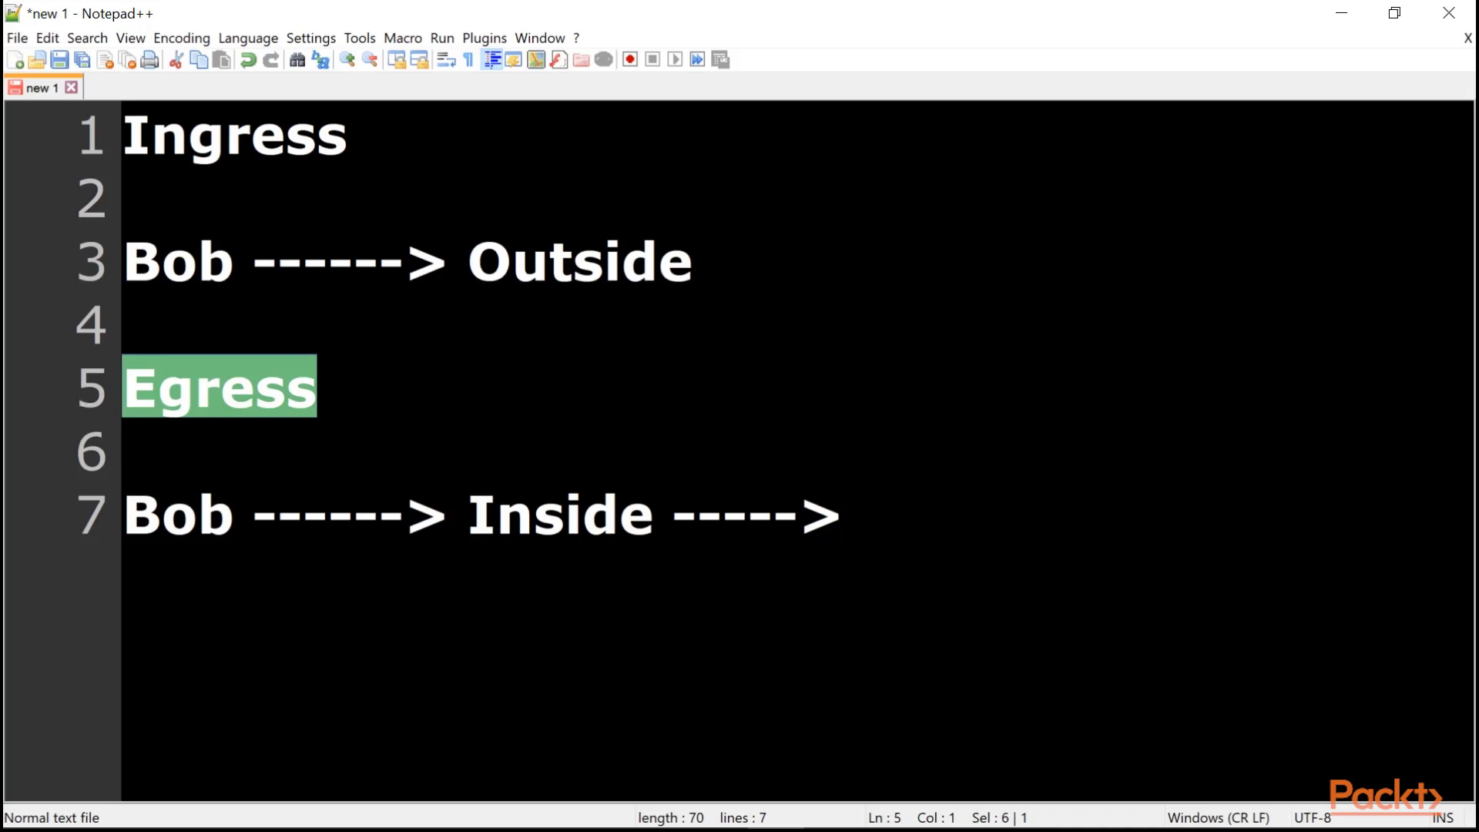
{"action": "left_click", "coordinate": [331, 390]}
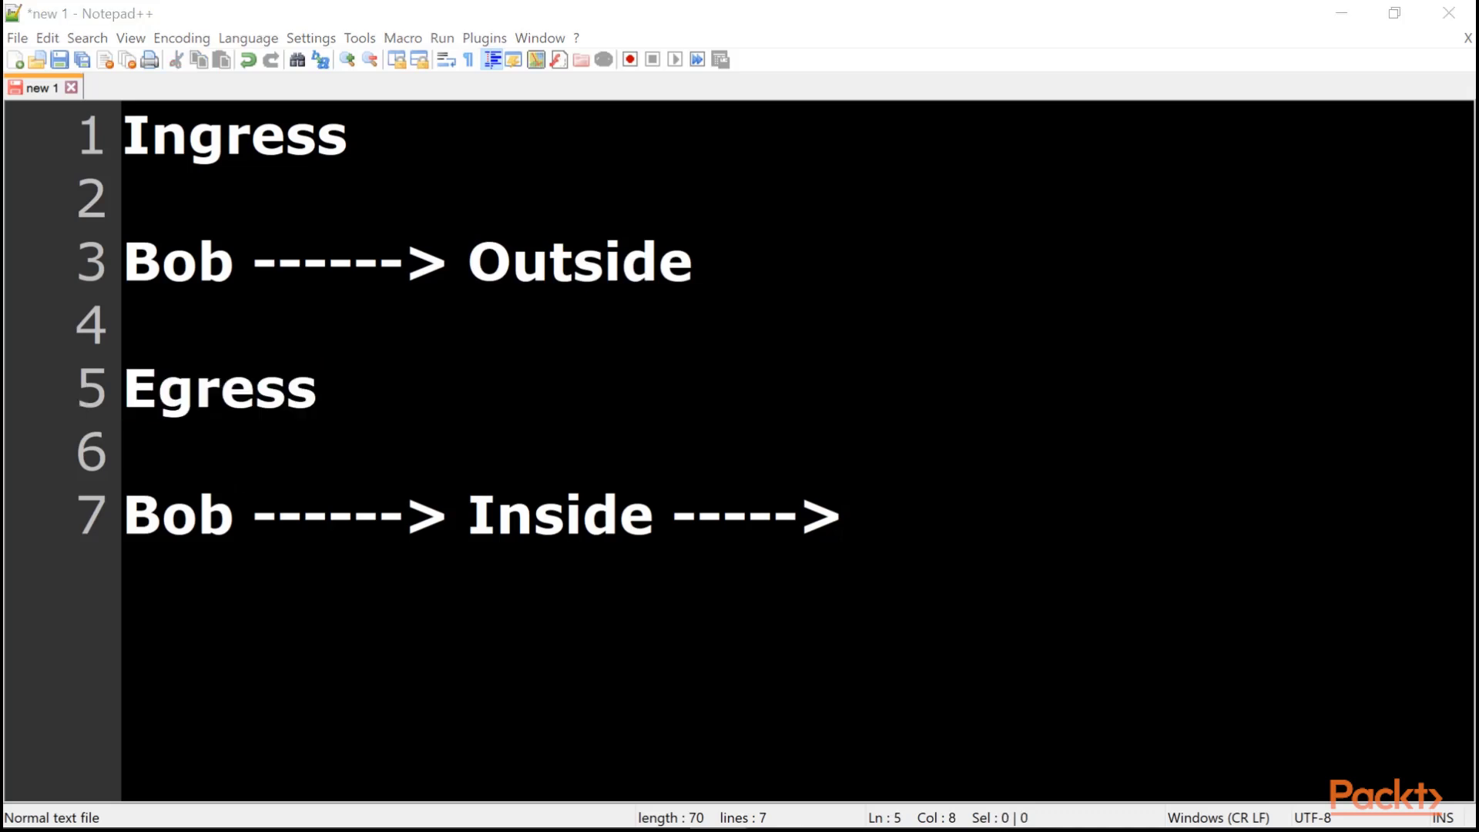
Insert the word "Entering" before Outside on line 3 and "Leaving" before Inside on line 7
{"action": "left_click", "coordinate": [448, 262]}
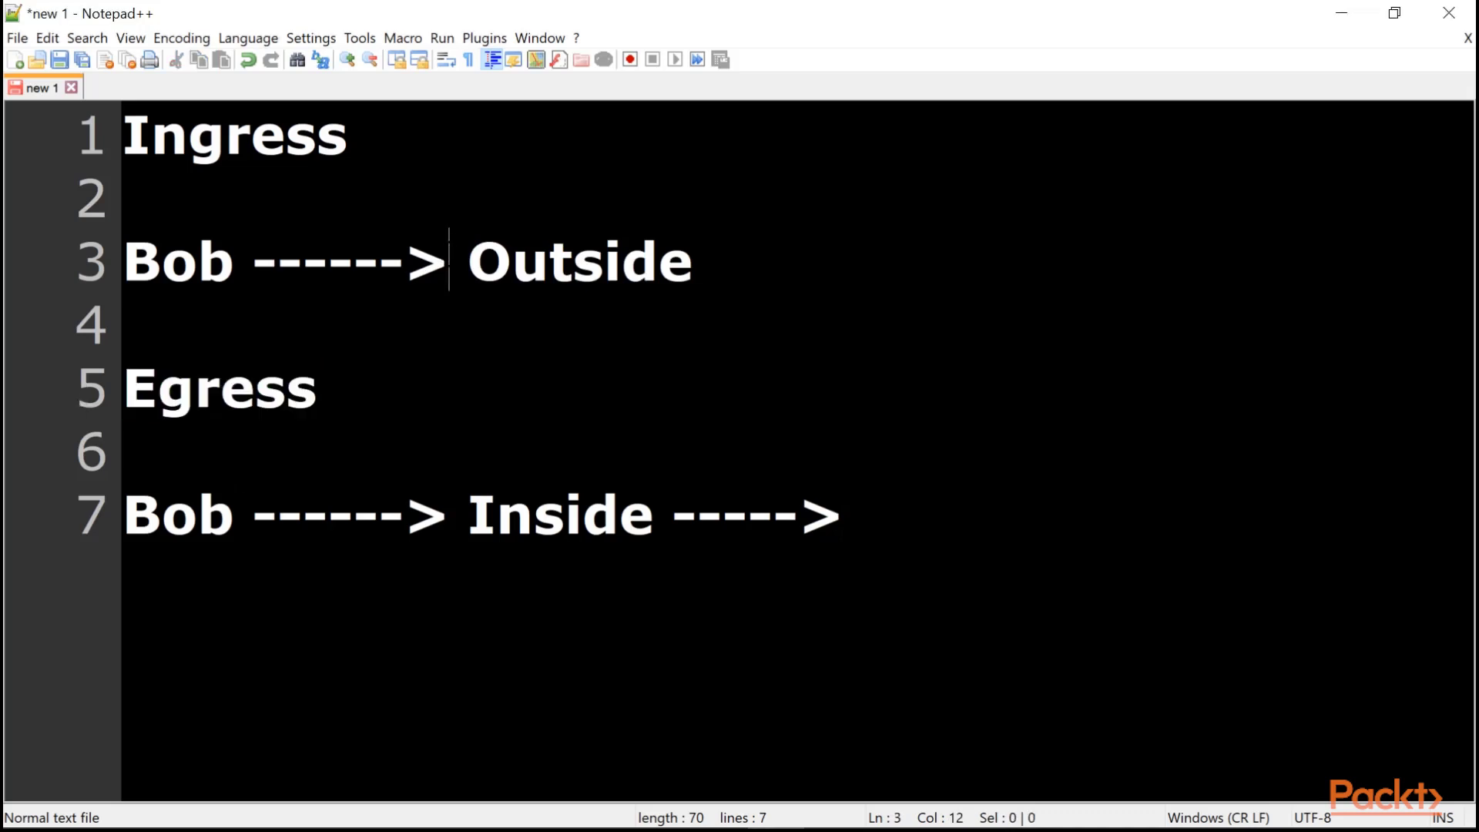
{"action": "type", "text": "Entering"}
{"action": "left_click", "coordinate": [448, 514]}
{"action": "type", "text": "Leaving"}
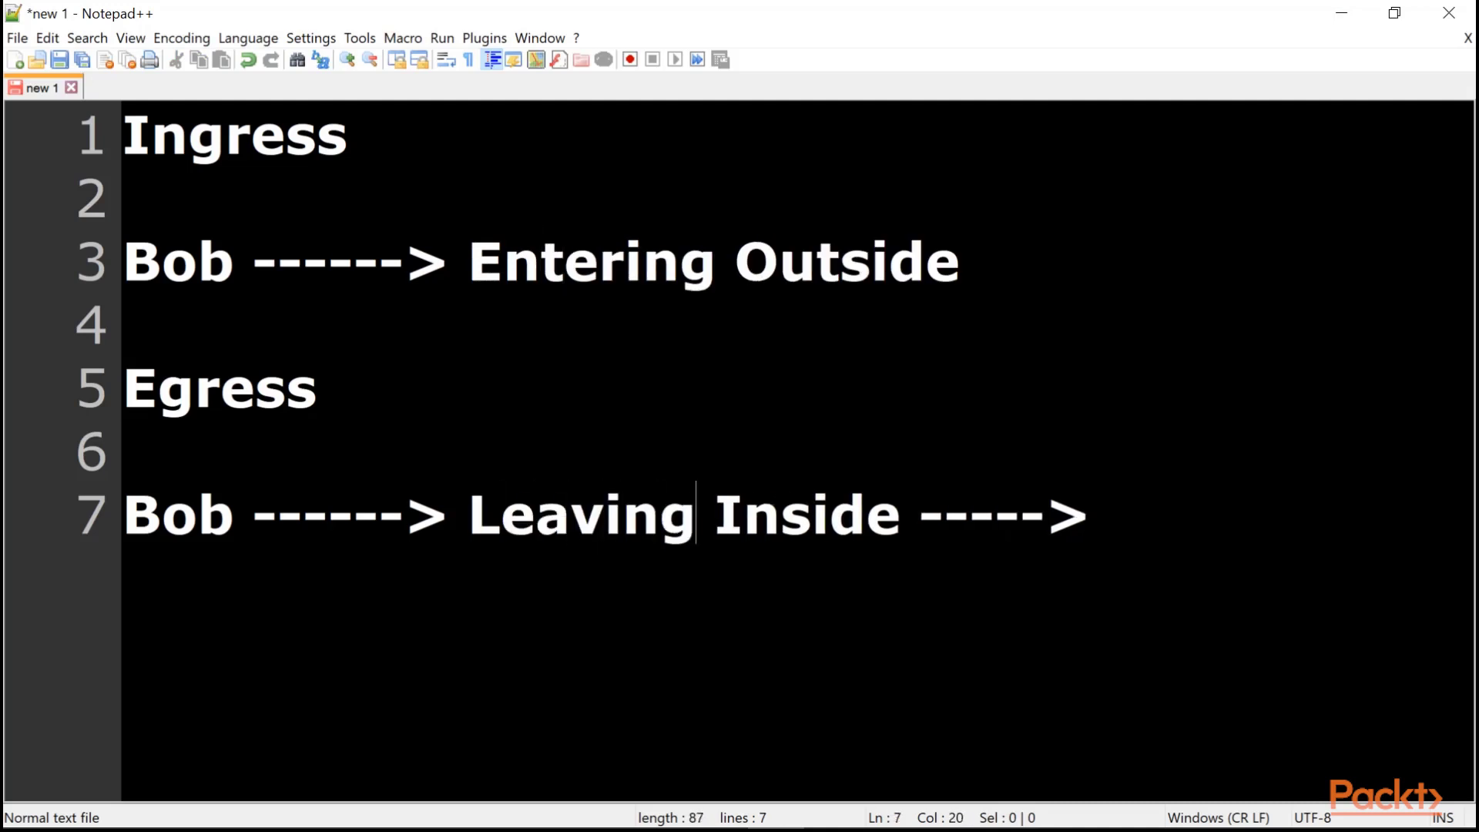
Review the completed wording by highlighting Egress with Leaving Inside, and Ingress with Entering Outside, one after another
{"action": "left_click_drag", "start_coordinate": [334, 385], "coordinate": [124, 385]}
{"action": "left_click_drag", "start_coordinate": [471, 515], "coordinate": [899, 514]}
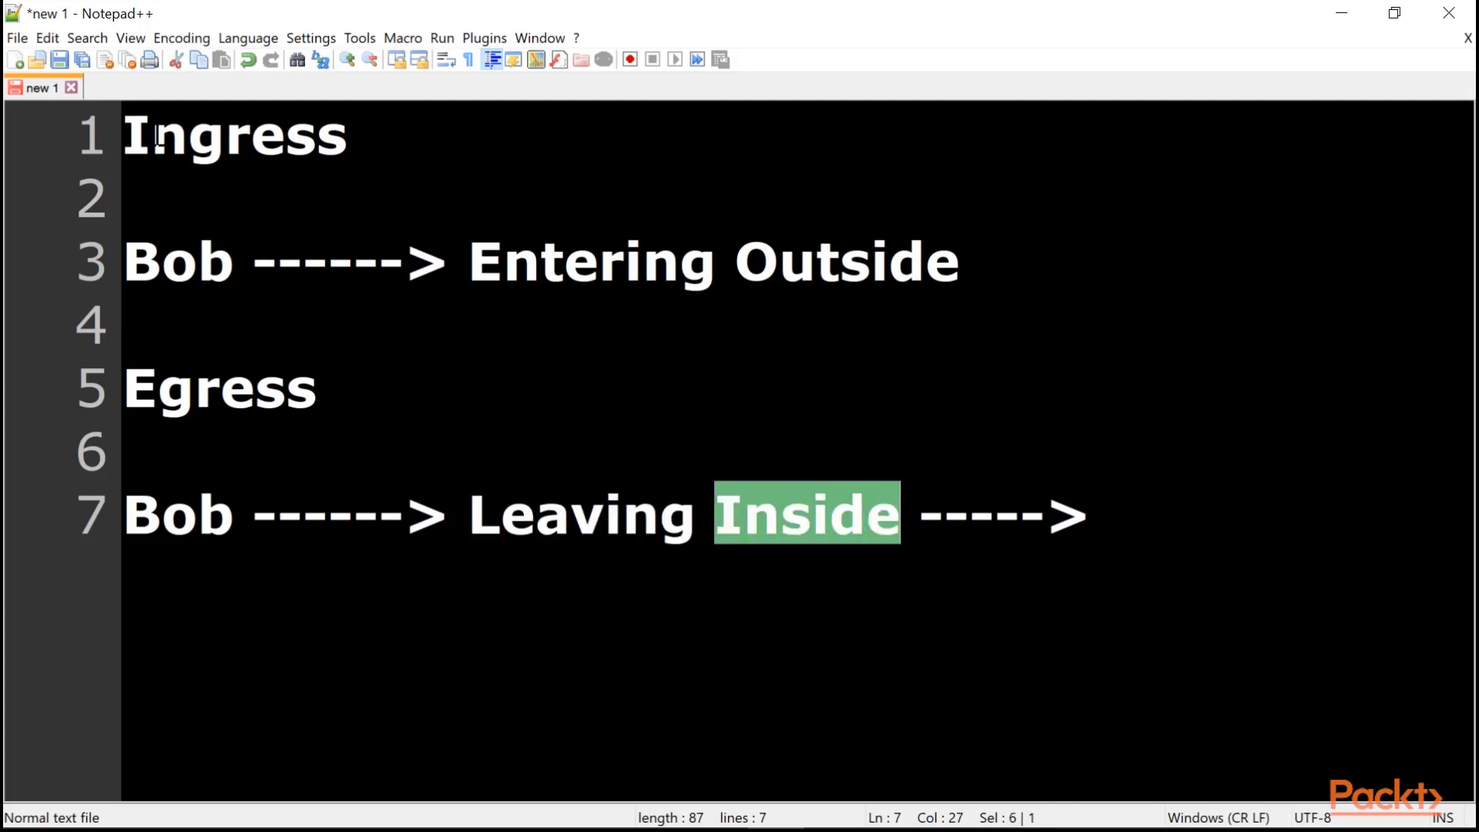
{"action": "left_click_drag", "start_coordinate": [123, 137], "coordinate": [348, 137]}
{"action": "left_click_drag", "start_coordinate": [472, 262], "coordinate": [960, 262]}
{"action": "left_click", "coordinate": [736, 262]}
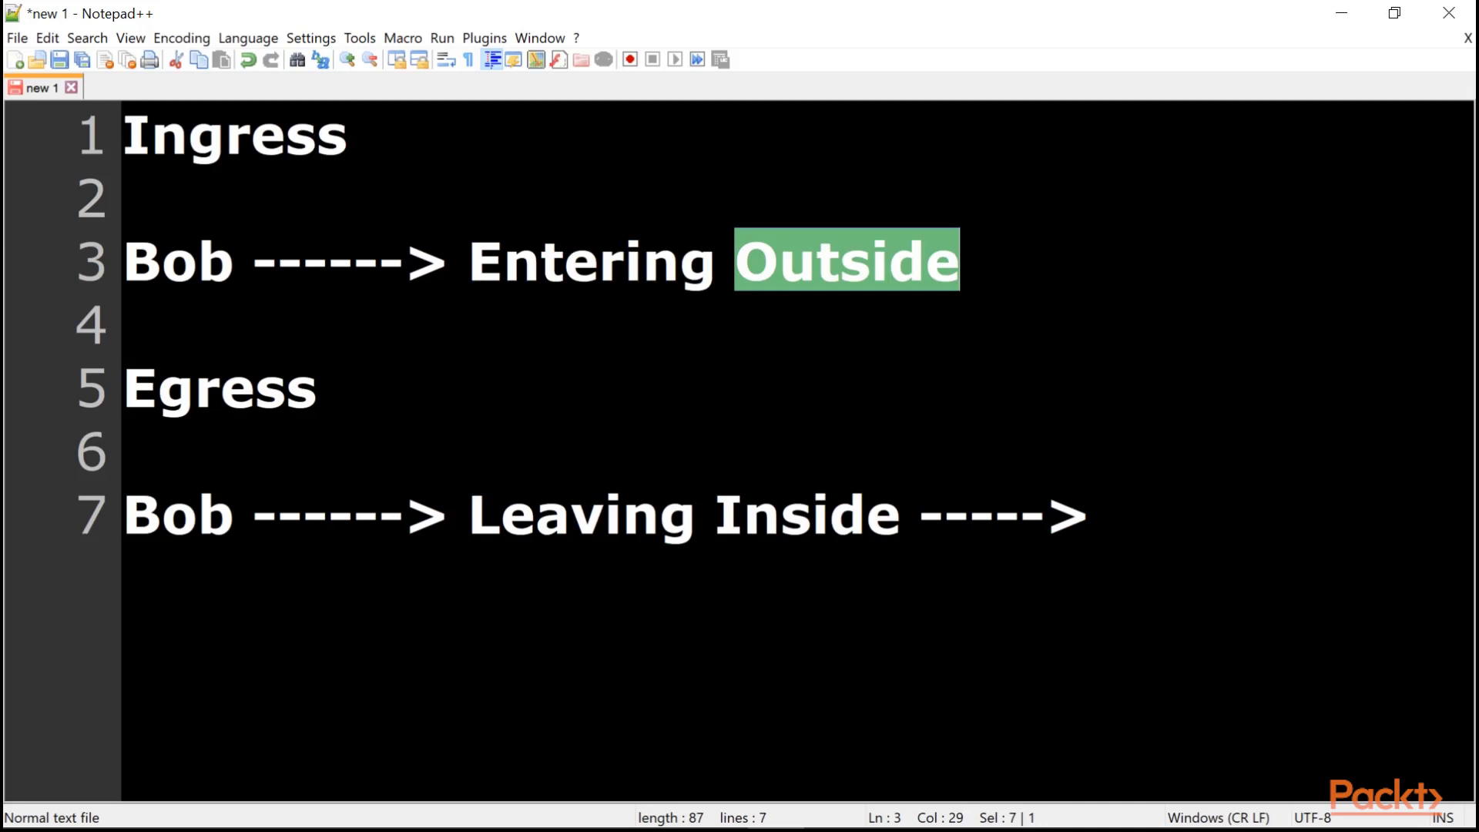